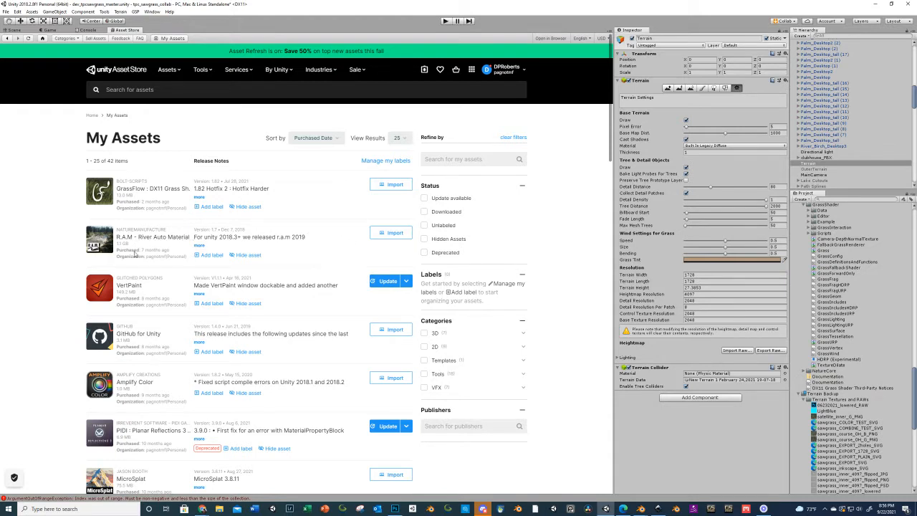
Create a river spline object in the scene and rename it Hole04
{"action": "left_click", "coordinate": [54, 31]}
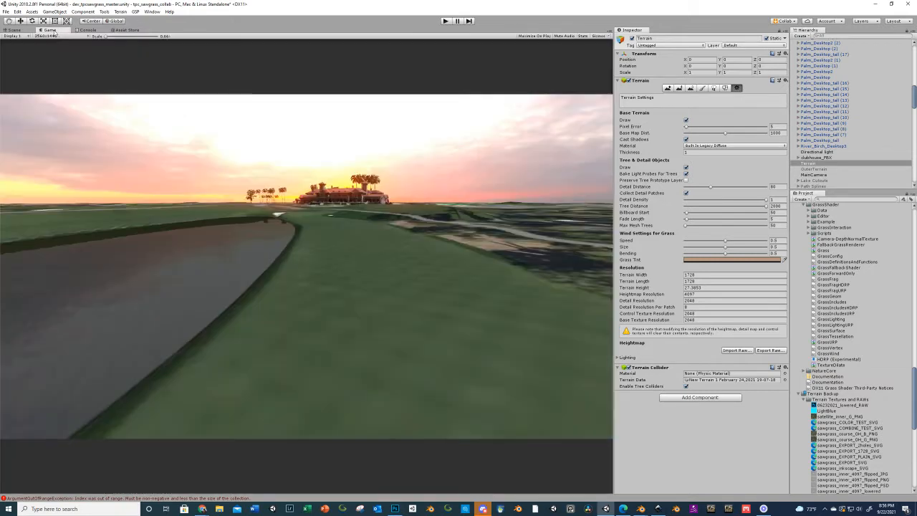
{"action": "left_click", "coordinate": [16, 30]}
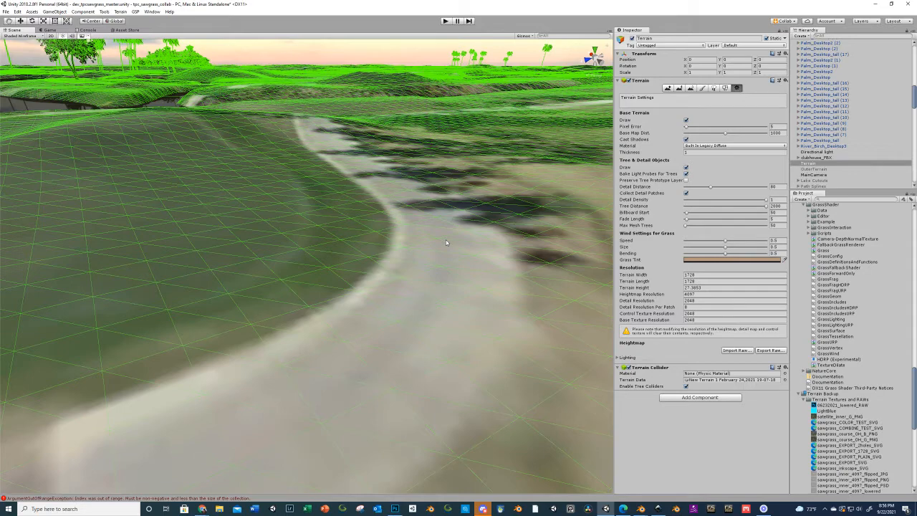
{"action": "middle_click_drag", "start_coordinate": [429, 246], "coordinate": [460, 189]}
{"action": "scroll", "coordinate": [458, 189], "scroll_direction": "down", "scroll_amount": 5}
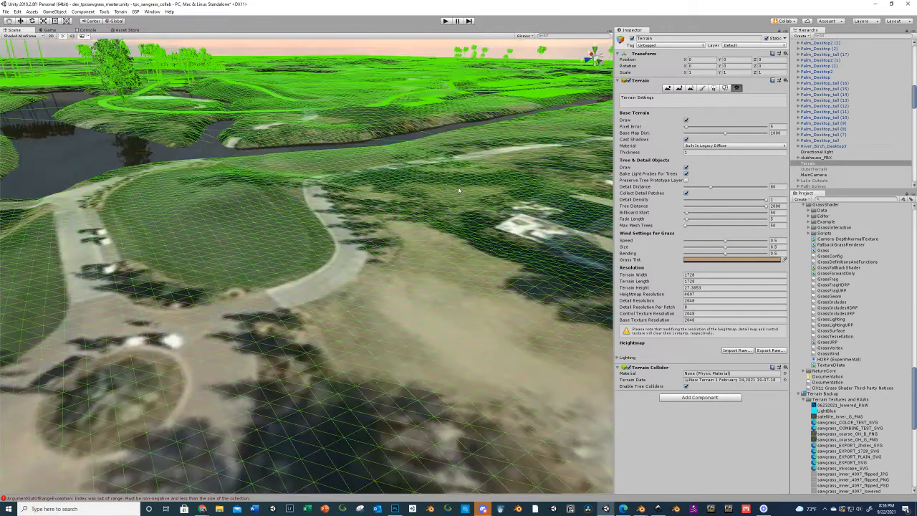
{"action": "scroll", "coordinate": [458, 189], "scroll_direction": "up", "scroll_amount": 3}
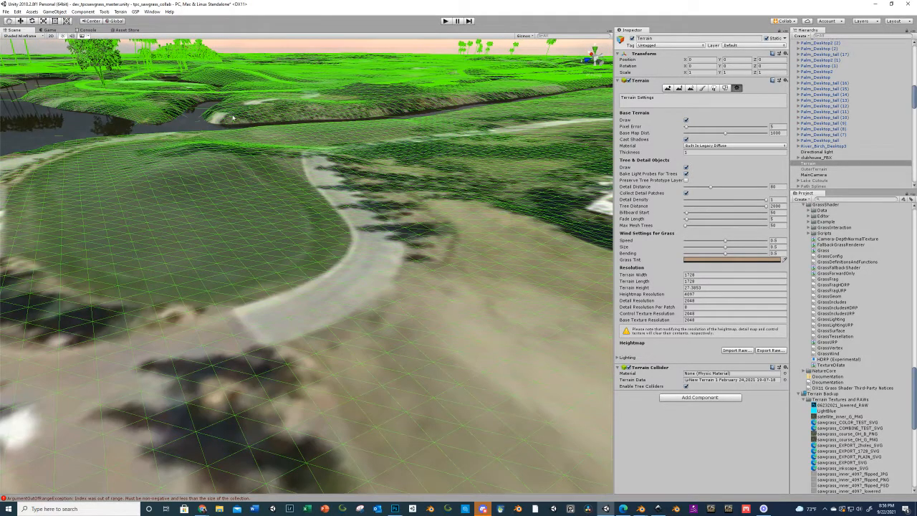
{"action": "left_click", "coordinate": [54, 11]}
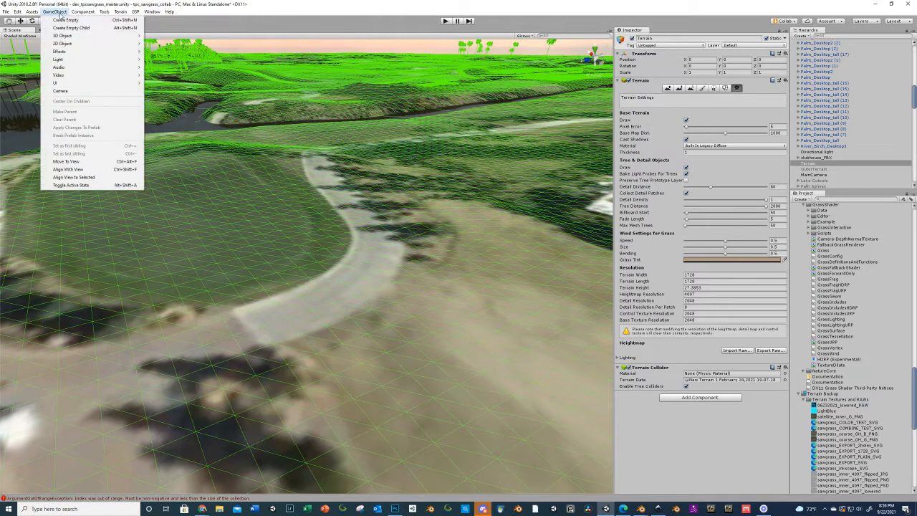
{"action": "mouse_move", "coordinate": [63, 35]}
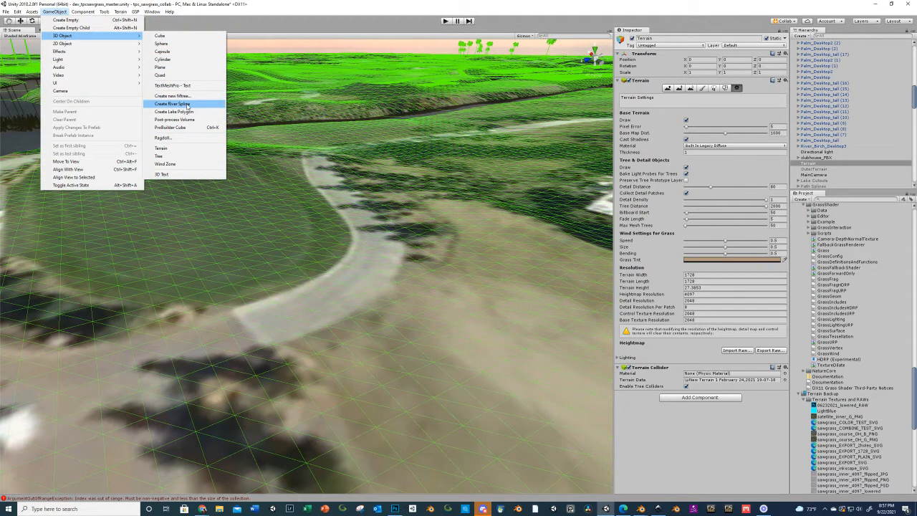
{"action": "left_click", "coordinate": [188, 106]}
{"action": "right_click_drag", "start_coordinate": [385, 172], "coordinate": [380, 216]}
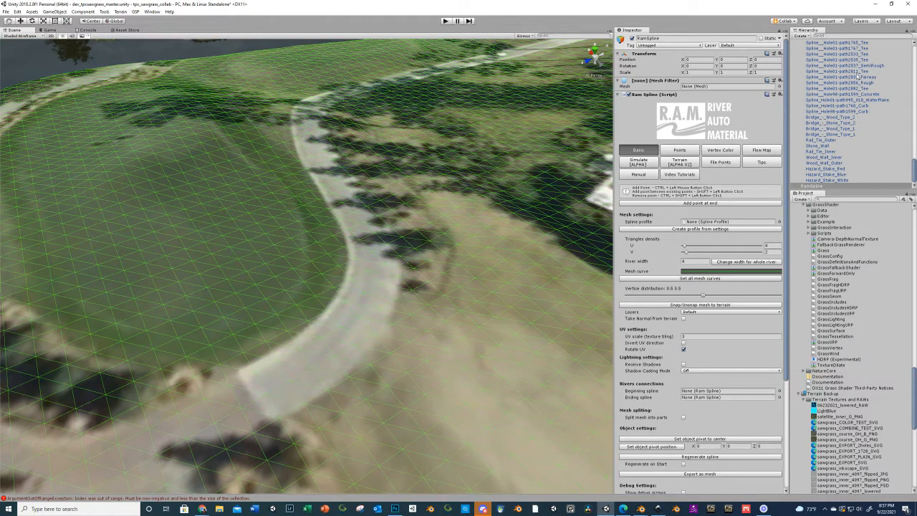
{"action": "left_click", "coordinate": [674, 40]}
{"action": "type", "text": "Hole04"}
Add four spline points along the cart path's near bend beside the green
{"action": "left_click", "coordinate": [260, 395], "text": "ctrl"}
{"action": "left_click", "coordinate": [330, 353], "text": "ctrl"}
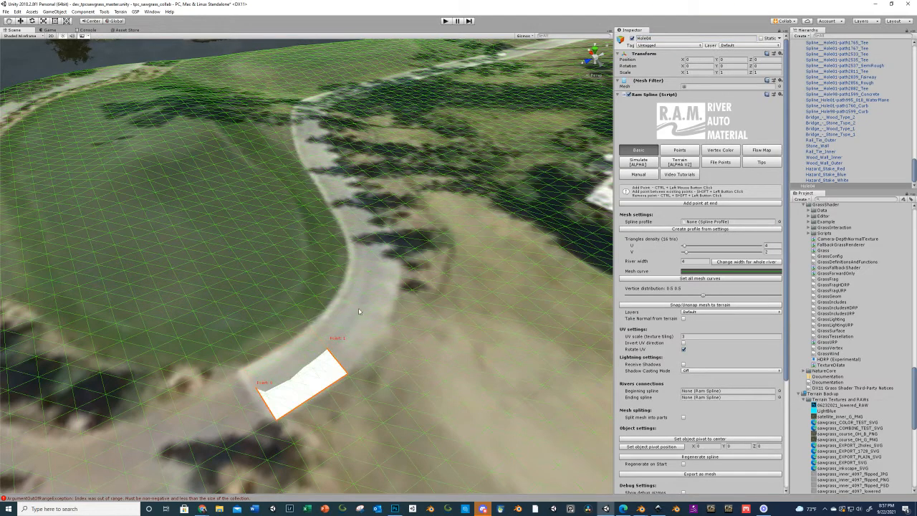
{"action": "left_click", "coordinate": [359, 311], "text": "ctrl"}
{"action": "left_click", "coordinate": [372, 265], "text": "ctrl"}
Extend the Hole04 spline with seven more points along the cart path, around the far bend and onto the straight
{"action": "middle_click_drag", "start_coordinate": [415, 86], "coordinate": [392, 211]}
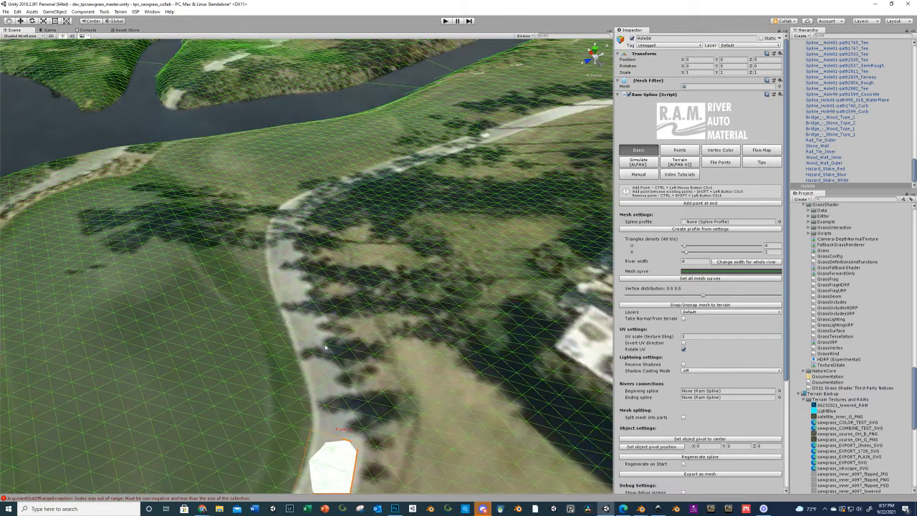
{"action": "left_click", "coordinate": [313, 361], "text": "ctrl"}
{"action": "left_click", "coordinate": [295, 287], "text": "ctrl"}
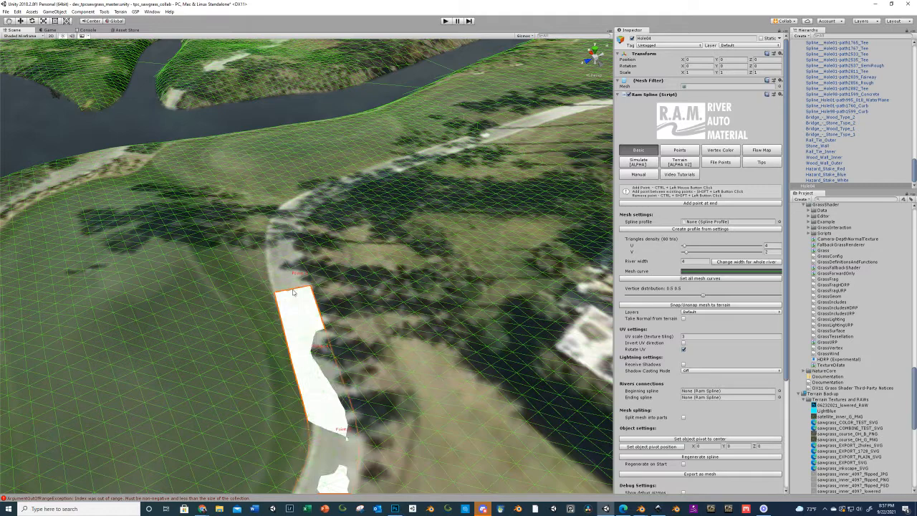
{"action": "left_click", "coordinate": [286, 240], "text": "ctrl"}
{"action": "left_click", "coordinate": [293, 210], "text": "ctrl"}
{"action": "left_click", "coordinate": [361, 182], "text": "ctrl"}
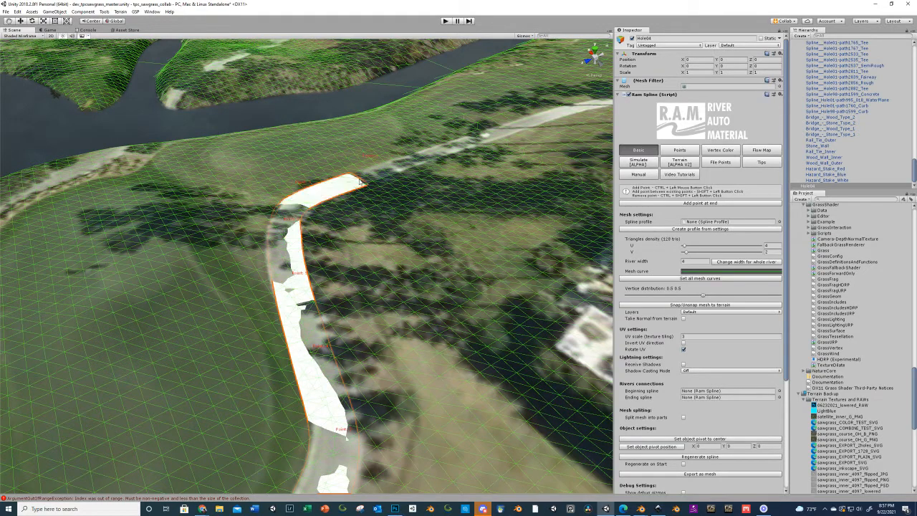
{"action": "left_click", "coordinate": [430, 158], "text": "ctrl"}
{"action": "left_click", "coordinate": [486, 139], "text": "ctrl"}
Move spline points 2 and 3 to centre them on the cart path's near bend
{"action": "right_click_drag", "start_coordinate": [431, 239], "coordinate": [426, 222]}
{"action": "right_click_drag", "start_coordinate": [411, 270], "coordinate": [391, 266]}
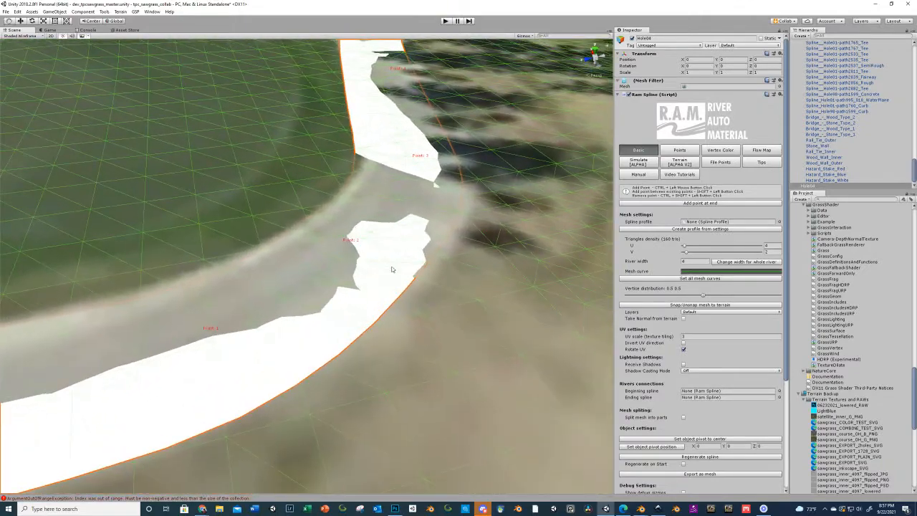
{"action": "left_click", "coordinate": [21, 21]}
{"action": "left_click_drag", "start_coordinate": [342, 254], "coordinate": [348, 253]}
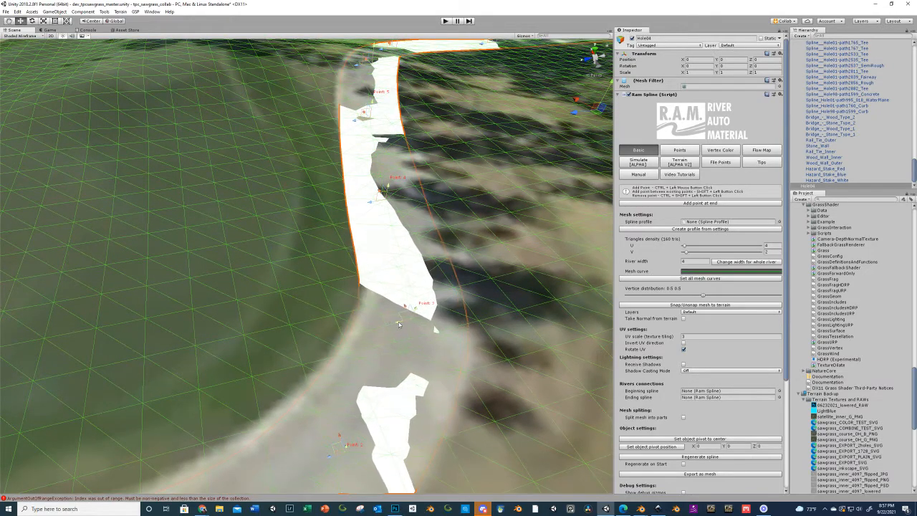
{"action": "left_click_drag", "start_coordinate": [399, 325], "coordinate": [403, 322]}
Reposition spline points 6 and 7 so the spline follows the cart path around the far bend
{"action": "key", "text": "w"}
{"action": "right_click_drag", "start_coordinate": [402, 322], "coordinate": [402, 259]}
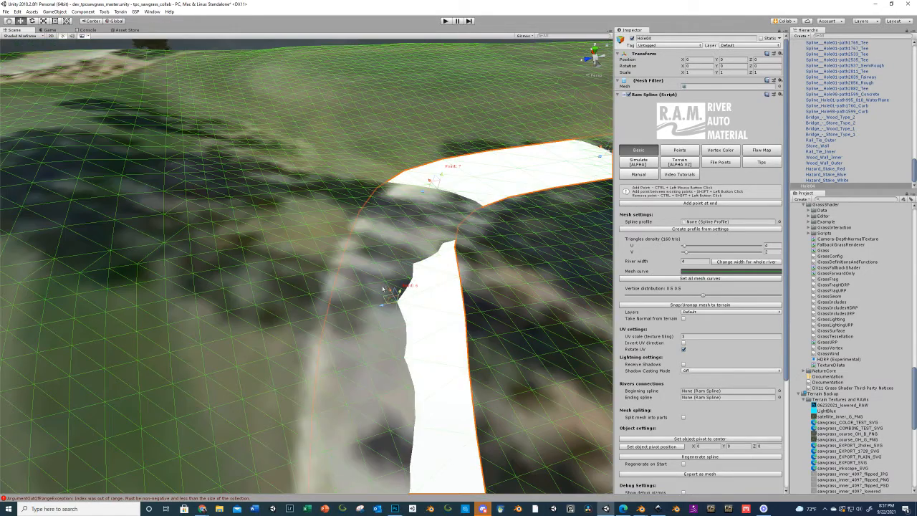
{"action": "left_click_drag", "start_coordinate": [382, 306], "coordinate": [391, 293]}
{"action": "right_click_drag", "start_coordinate": [393, 291], "coordinate": [516, 273]}
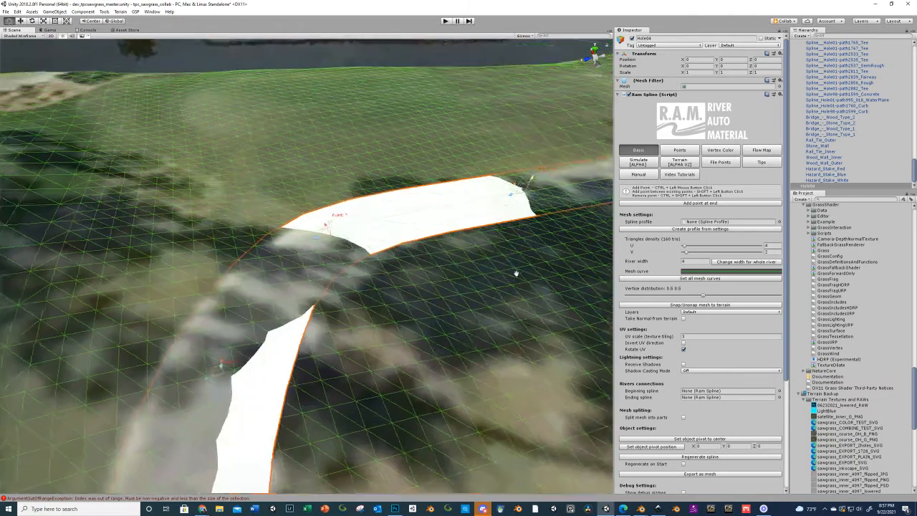
{"action": "middle_click_drag", "start_coordinate": [516, 273], "coordinate": [505, 304]}
{"action": "left_click_drag", "start_coordinate": [312, 248], "coordinate": [316, 256]}
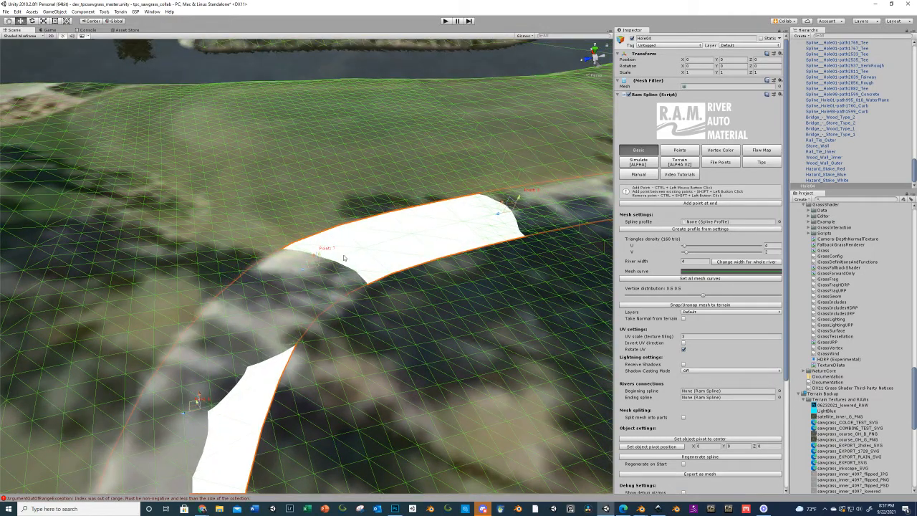
Assign the Road Profile as the spline profile of Hole04
{"action": "right_click_drag", "start_coordinate": [345, 258], "coordinate": [439, 258]}
{"action": "scroll", "coordinate": [437, 257], "scroll_direction": "down", "scroll_amount": 5}
{"action": "middle_click_drag", "start_coordinate": [365, 282], "coordinate": [495, 173]}
{"action": "right_click_drag", "start_coordinate": [398, 250], "coordinate": [404, 222]}
{"action": "scroll", "coordinate": [442, 246], "scroll_direction": "up", "scroll_amount": 3}
{"action": "scroll", "coordinate": [445, 245], "scroll_direction": "up", "scroll_amount": 5}
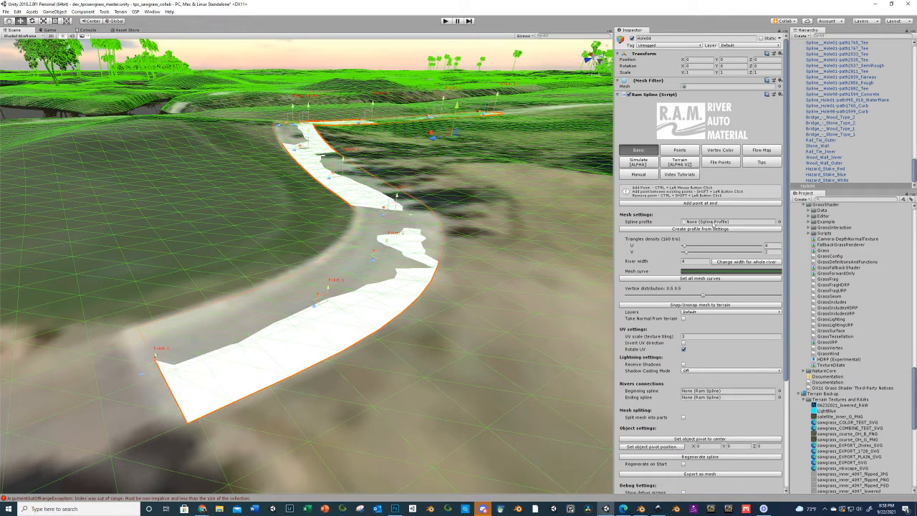
{"action": "left_click", "coordinate": [780, 221]}
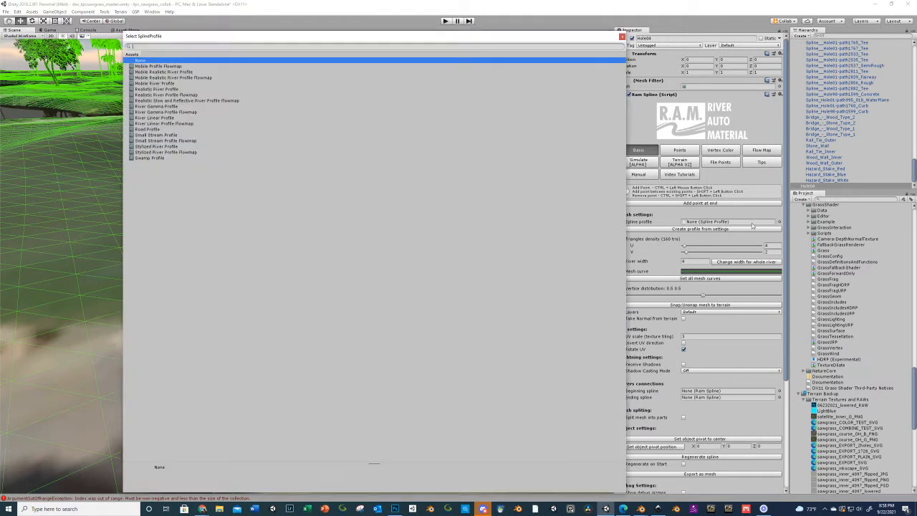
{"action": "double_click", "coordinate": [147, 129]}
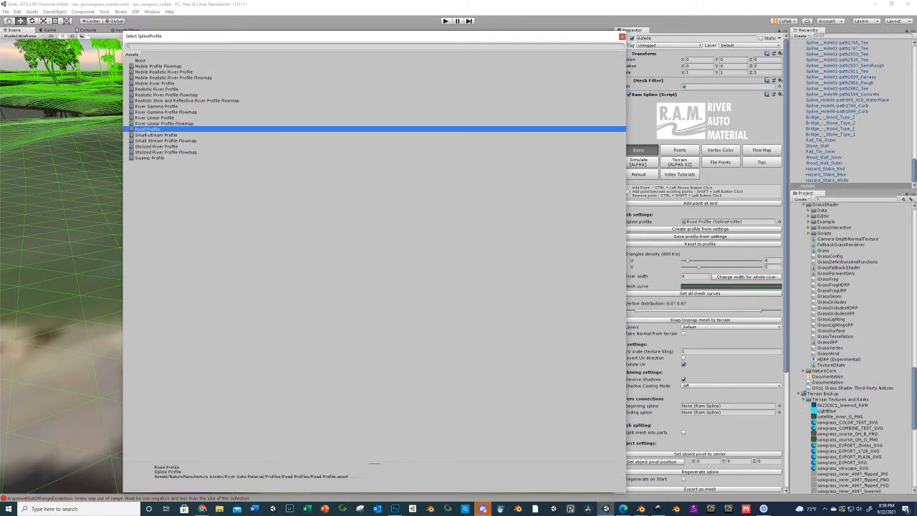
Apply the NM path preset to the Hole04 mesh curve and check the resulting curve
{"action": "right_click_drag", "start_coordinate": [354, 332], "coordinate": [370, 336]}
{"action": "left_click", "coordinate": [708, 287]}
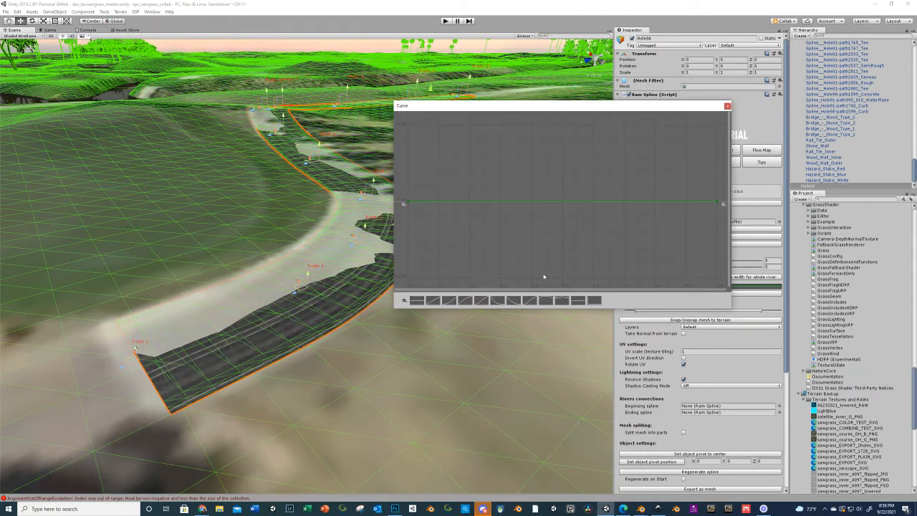
{"action": "left_click", "coordinate": [545, 300]}
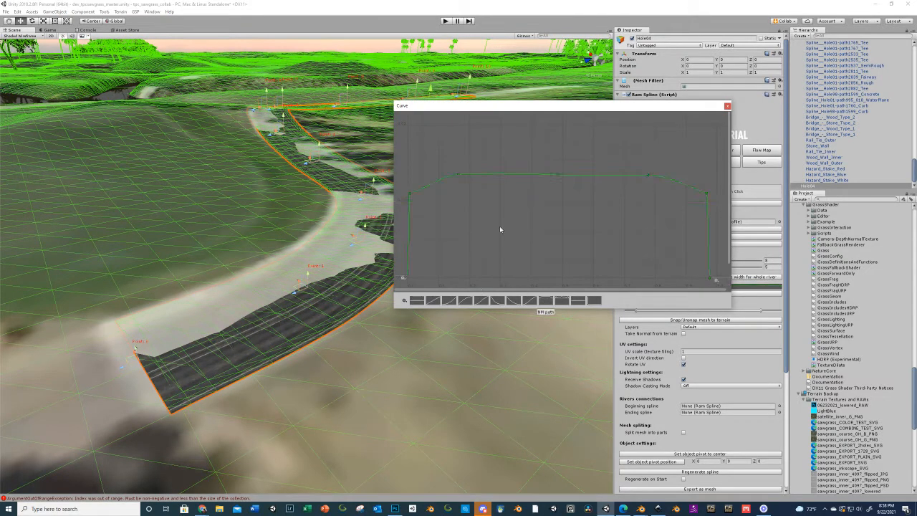
{"action": "left_click", "coordinate": [728, 106]}
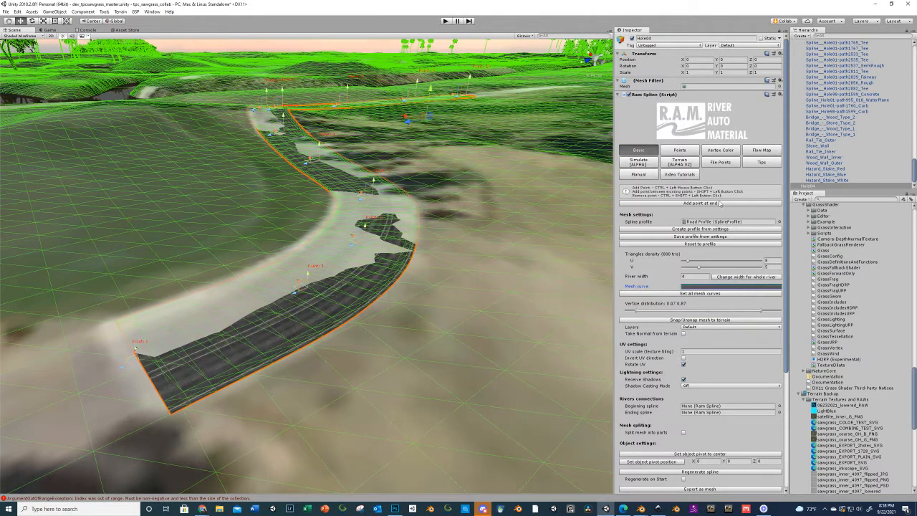
{"action": "right_click_drag", "start_coordinate": [457, 316], "coordinate": [372, 380]}
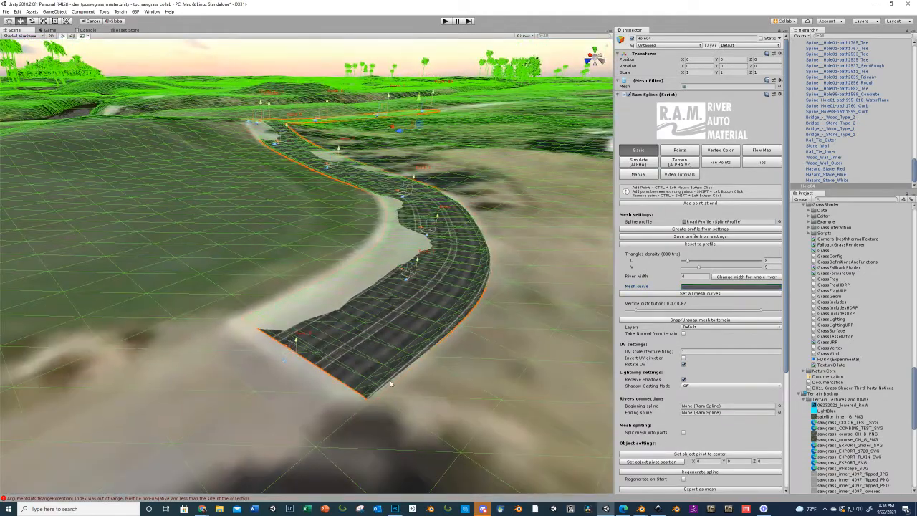
{"action": "left_click", "coordinate": [691, 287]}
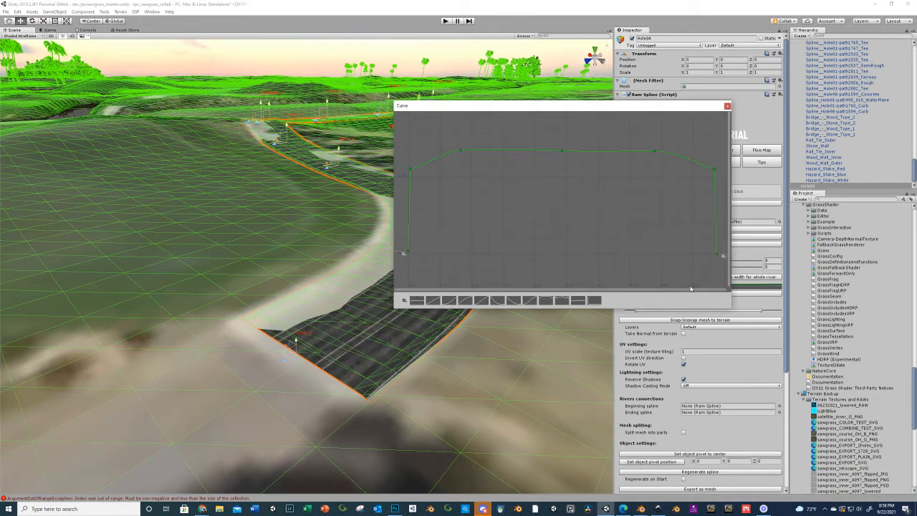
{"action": "left_click", "coordinate": [727, 106]}
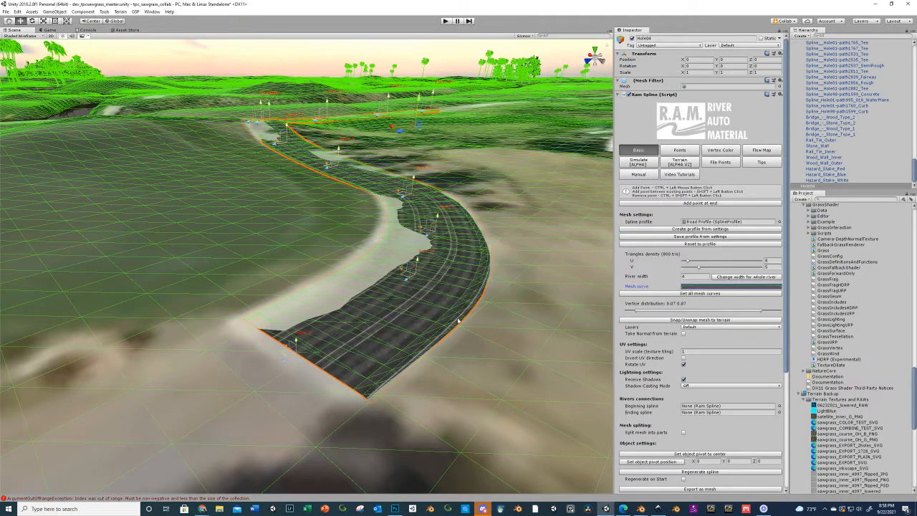
Snap the Hole04 road mesh to the terrain and inspect it along its length
{"action": "right_click_drag", "start_coordinate": [465, 263], "coordinate": [348, 213]}
{"action": "key", "text": "w"}
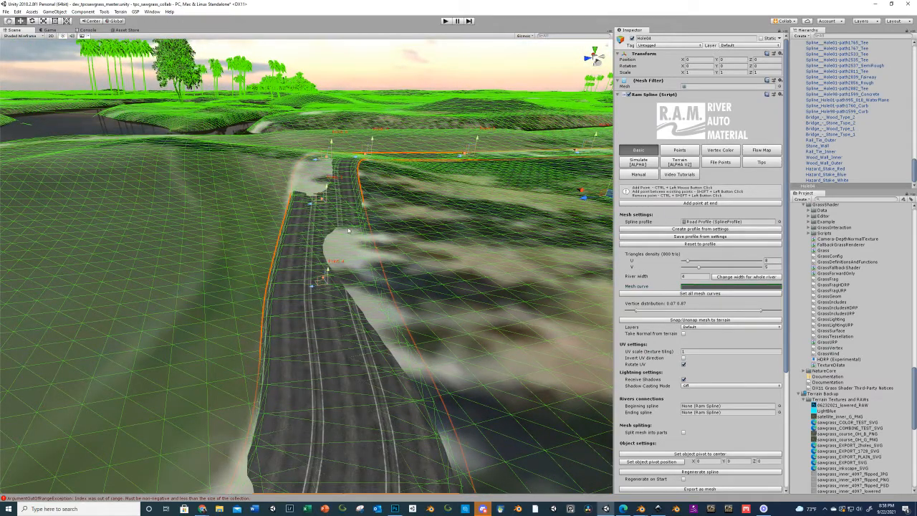
{"action": "left_click", "coordinate": [666, 320]}
{"action": "scroll", "coordinate": [419, 251], "scroll_direction": "up", "scroll_amount": 6}
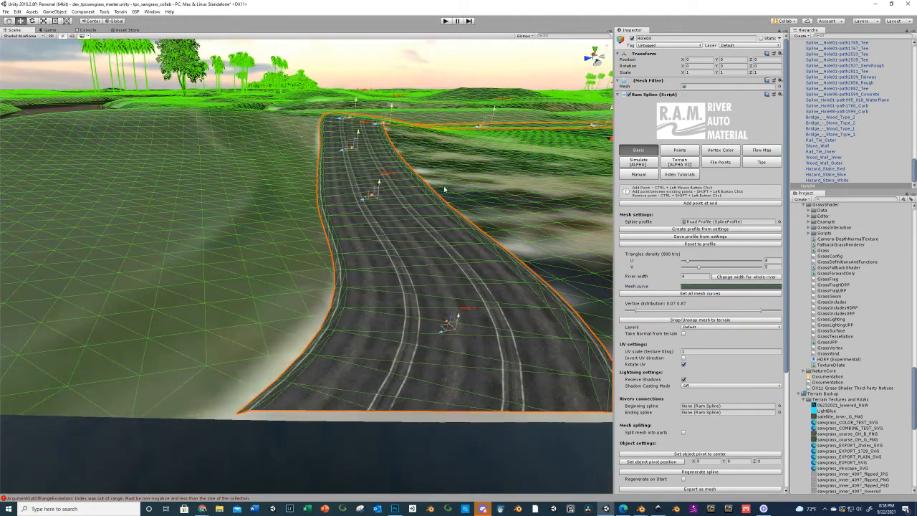
{"action": "right_click_drag", "start_coordinate": [446, 190], "coordinate": [480, 222]}
{"action": "key", "text": "w"}
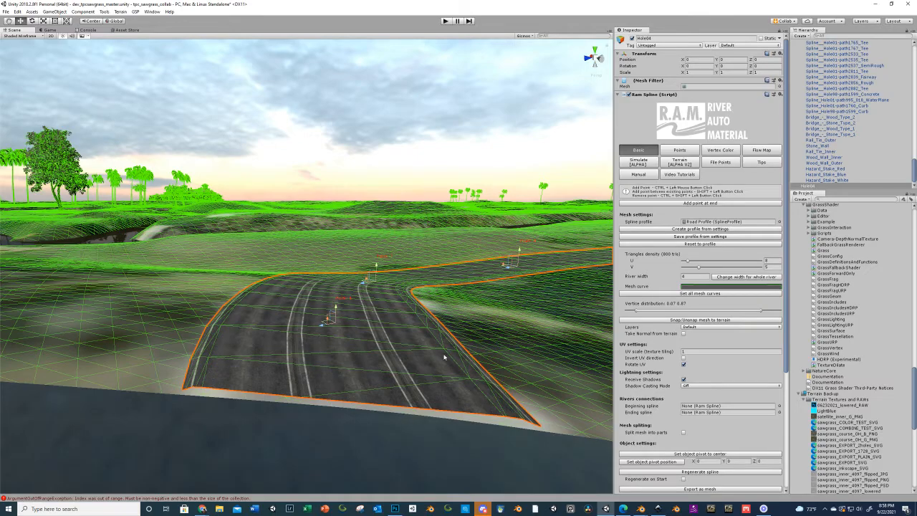
{"action": "key", "text": "s"}
Search the project assets for sphere, place the sphere model on the ground beside the road and frame it
{"action": "right_click_drag", "start_coordinate": [303, 293], "coordinate": [338, 384]}
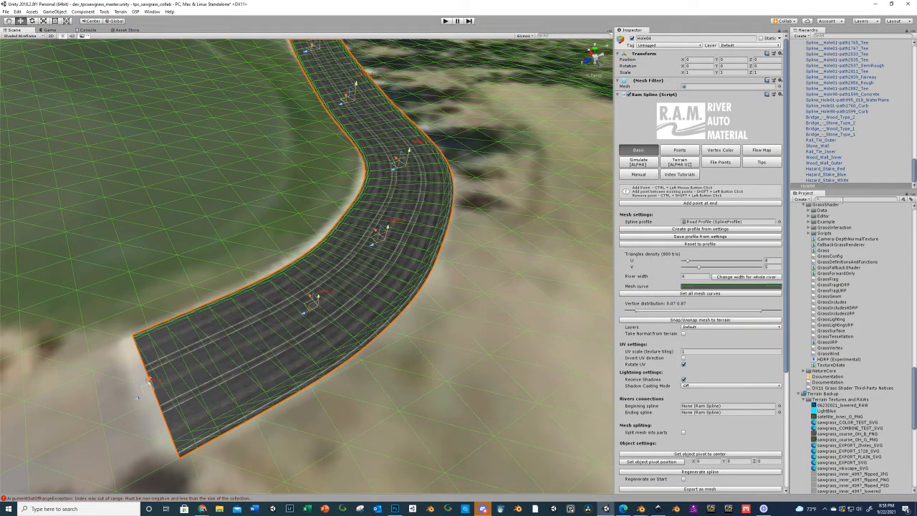
{"action": "left_click", "coordinate": [841, 200]}
{"action": "type", "text": "sphere"}
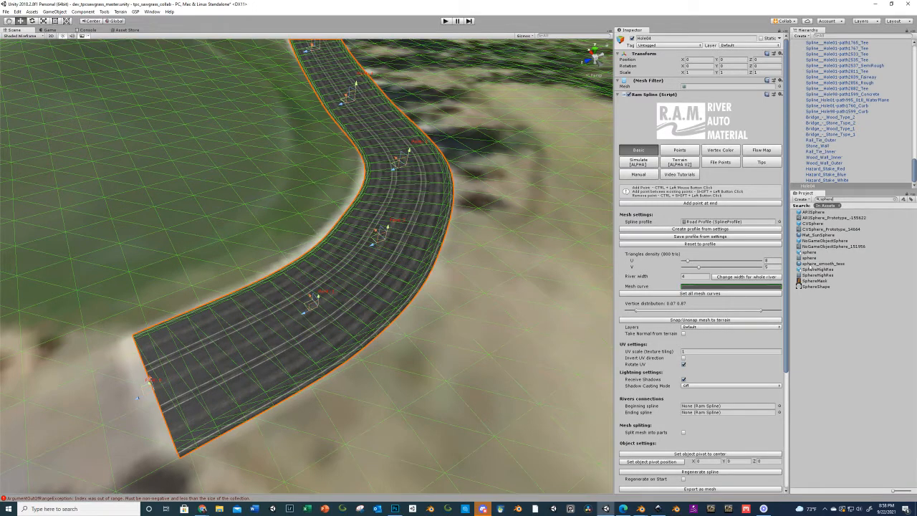
{"action": "left_click_drag", "start_coordinate": [808, 252], "coordinate": [542, 298]}
{"action": "key", "text": "f"}
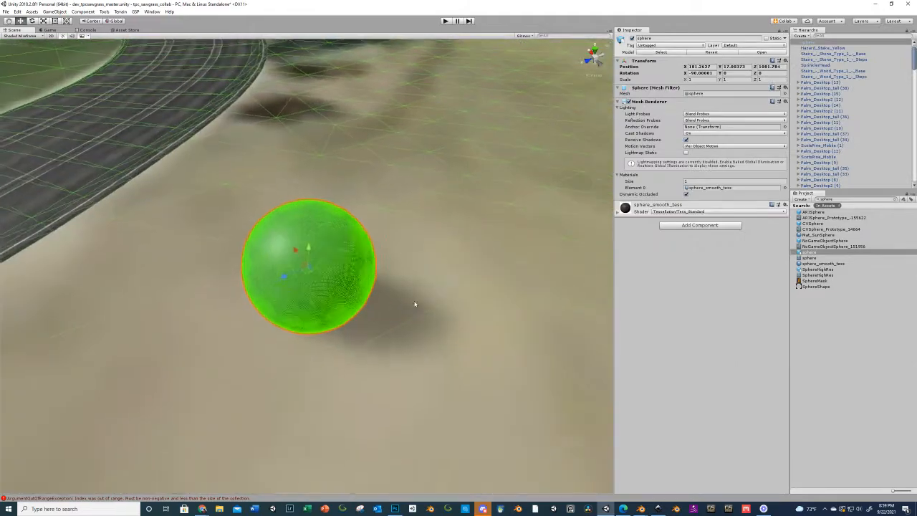
Look along the road from the sphere to the bend and select the Hole04 road spline
{"action": "right_click_drag", "start_coordinate": [416, 303], "coordinate": [202, 333]}
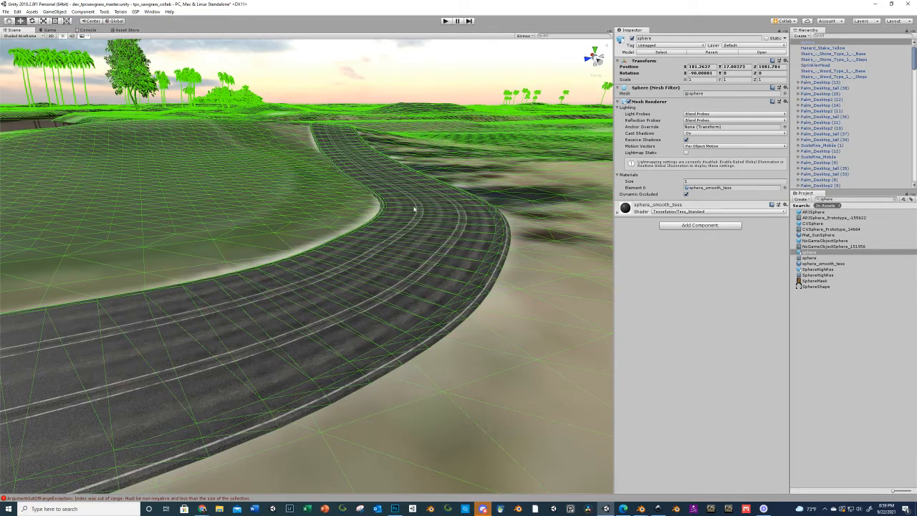
{"action": "right_click_drag", "start_coordinate": [414, 208], "coordinate": [417, 132]}
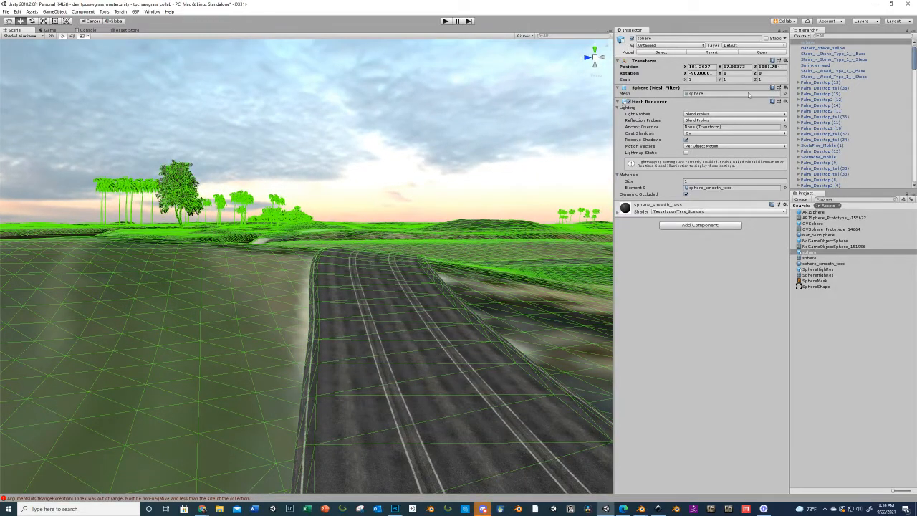
{"action": "left_click", "coordinate": [407, 291]}
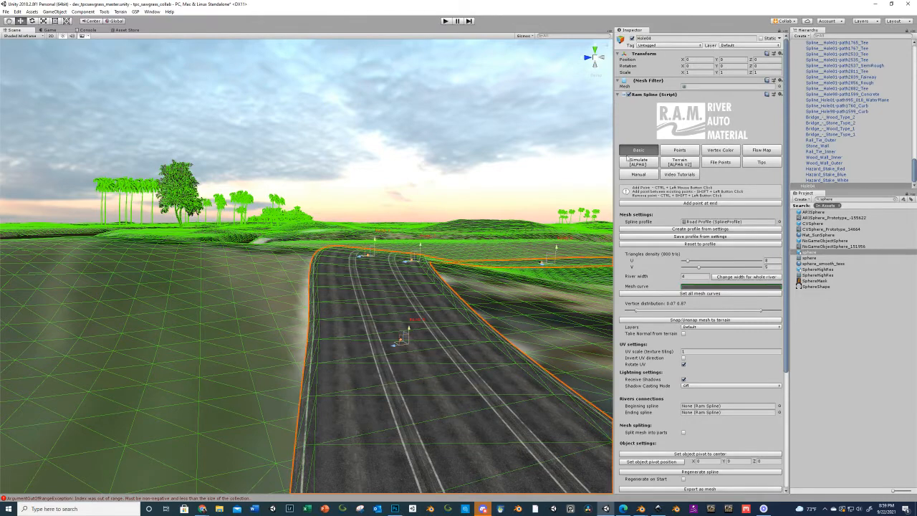
{"action": "key", "text": "d"}
{"action": "right_click_drag", "start_coordinate": [495, 247], "coordinate": [483, 262]}
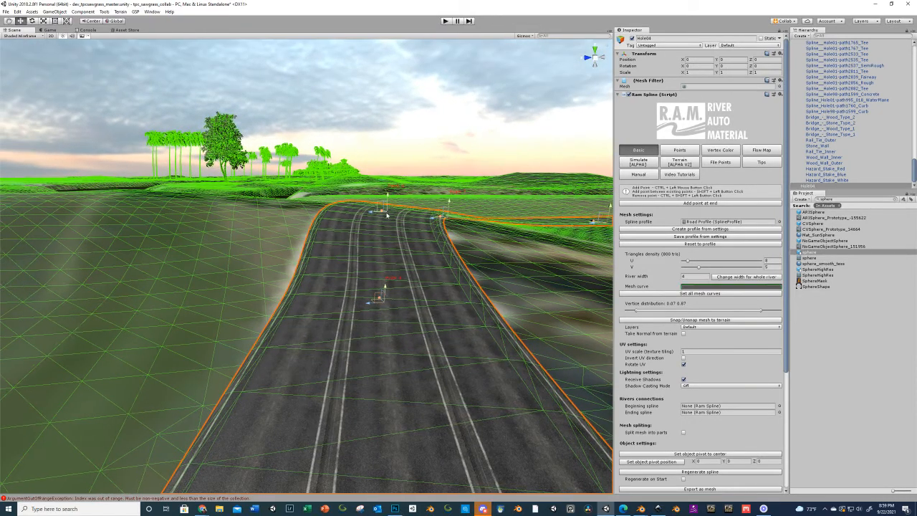
Compare the road in Shaded display mode and return the scene view to Shaded Wireframe
{"action": "left_click", "coordinate": [27, 35]}
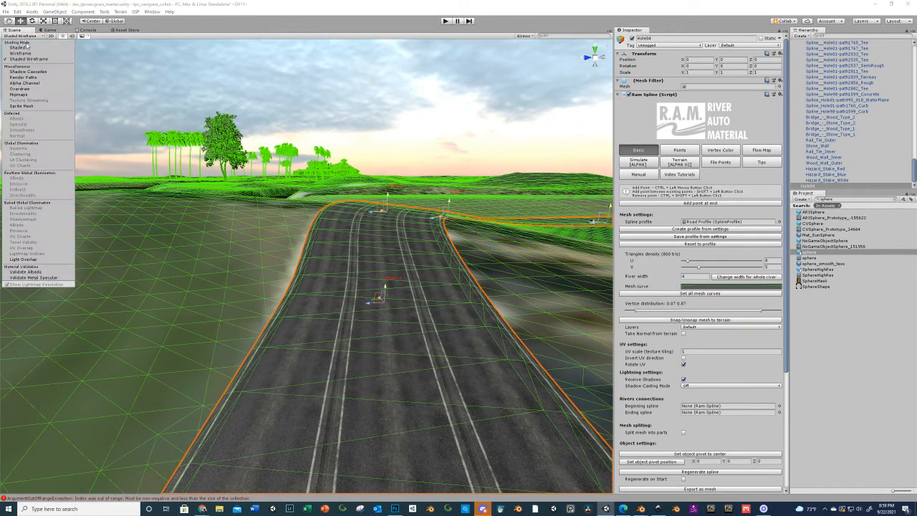
{"action": "left_click", "coordinate": [27, 48]}
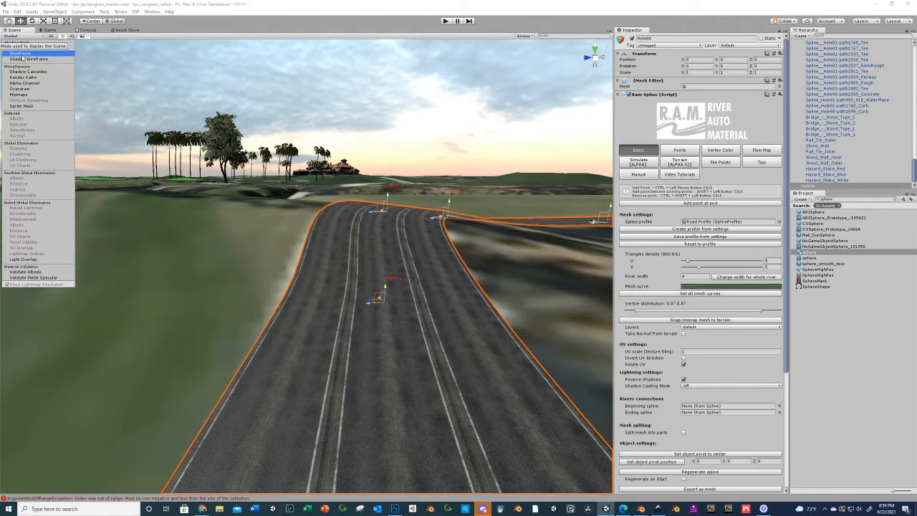
{"action": "left_click", "coordinate": [24, 59]}
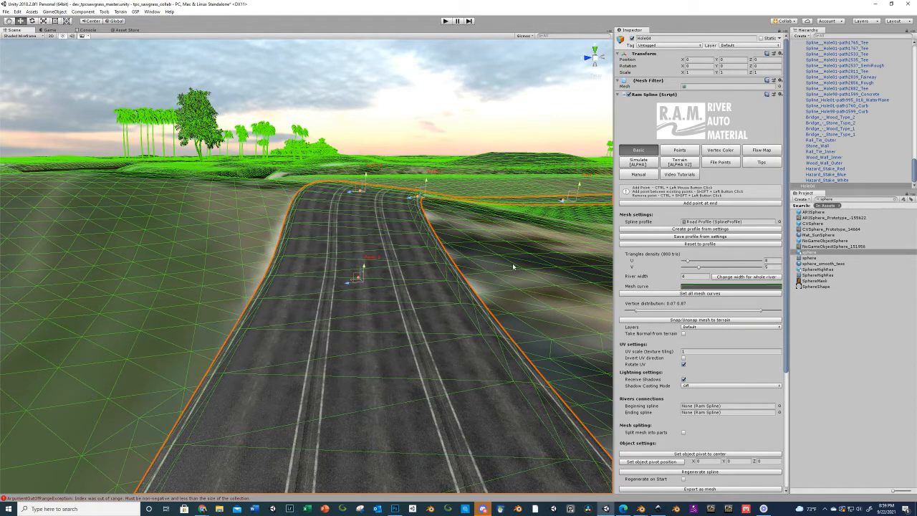
Unsnap the Hole04 road mesh from the terrain and inspect it from its starting end to the far bend
{"action": "left_click", "coordinate": [689, 320]}
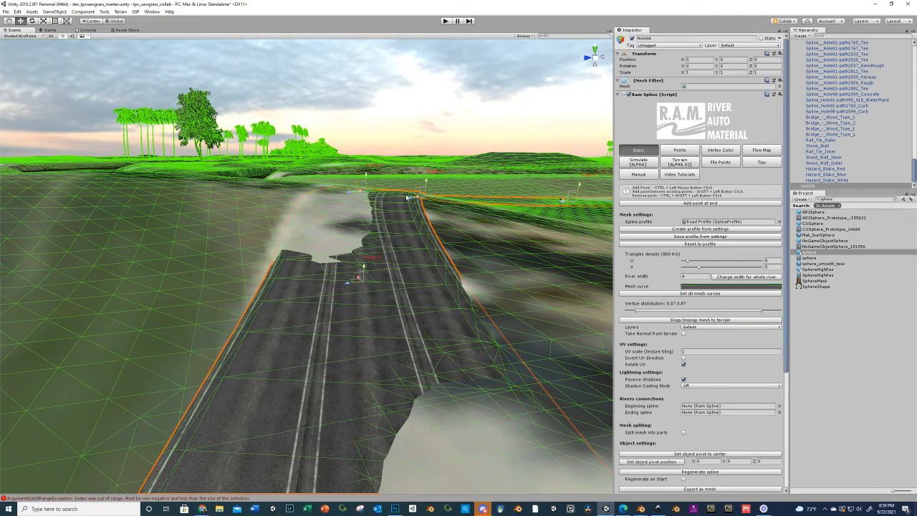
{"action": "scroll", "coordinate": [394, 267], "scroll_direction": "down", "scroll_amount": 10}
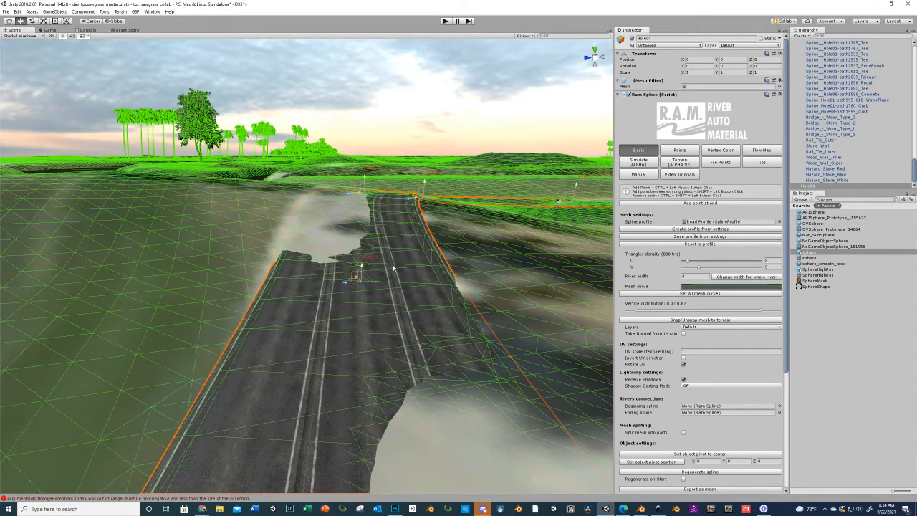
{"action": "scroll", "coordinate": [351, 313], "scroll_direction": "down", "scroll_amount": 4}
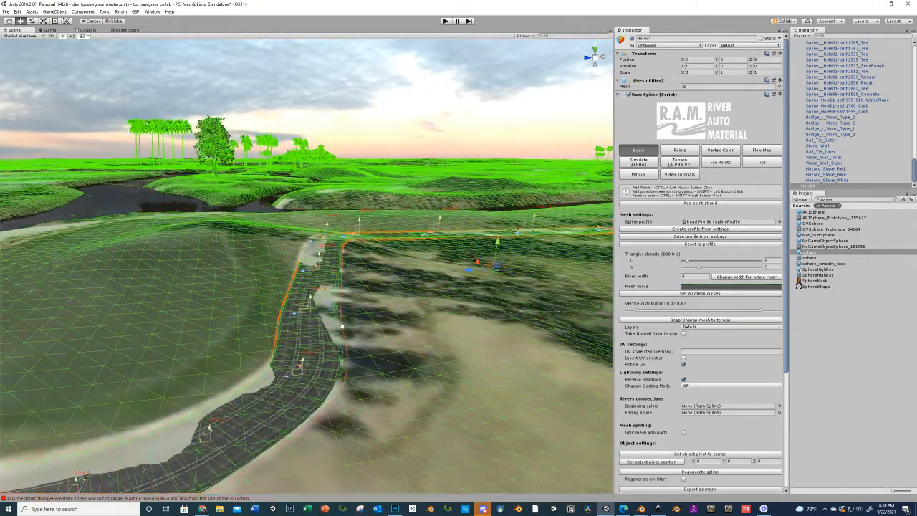
{"action": "middle_click_drag", "start_coordinate": [352, 314], "coordinate": [475, 278]}
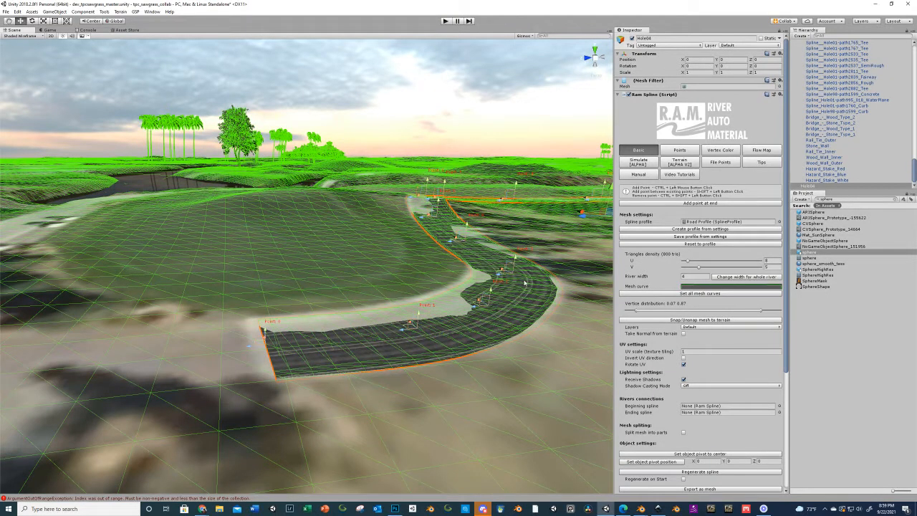
{"action": "middle_click_drag", "start_coordinate": [517, 283], "coordinate": [445, 290]}
{"action": "scroll", "coordinate": [445, 290], "scroll_direction": "up", "scroll_amount": 2}
{"action": "right_click_drag", "start_coordinate": [446, 290], "coordinate": [470, 298]}
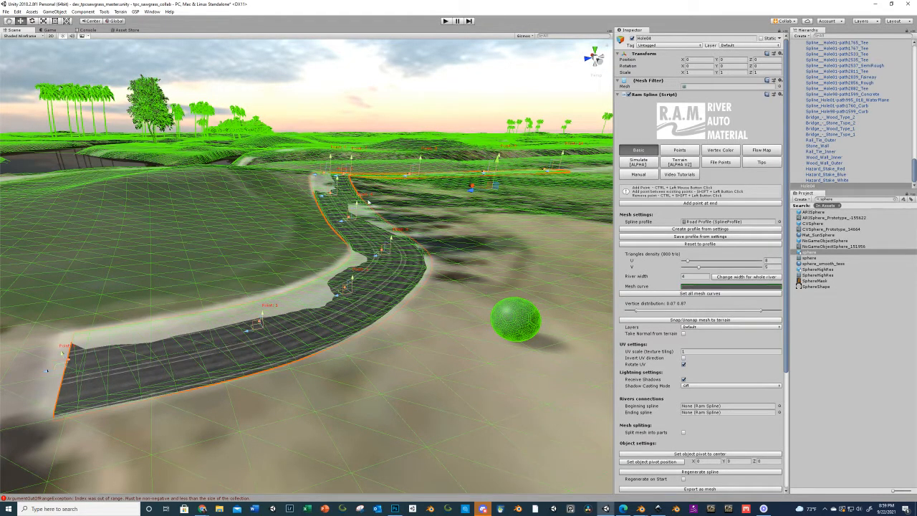
Open the Hole04 spline's terrain carving settings, check the road against the ground, and set the smooth distance to 3
{"action": "left_click", "coordinate": [678, 163]}
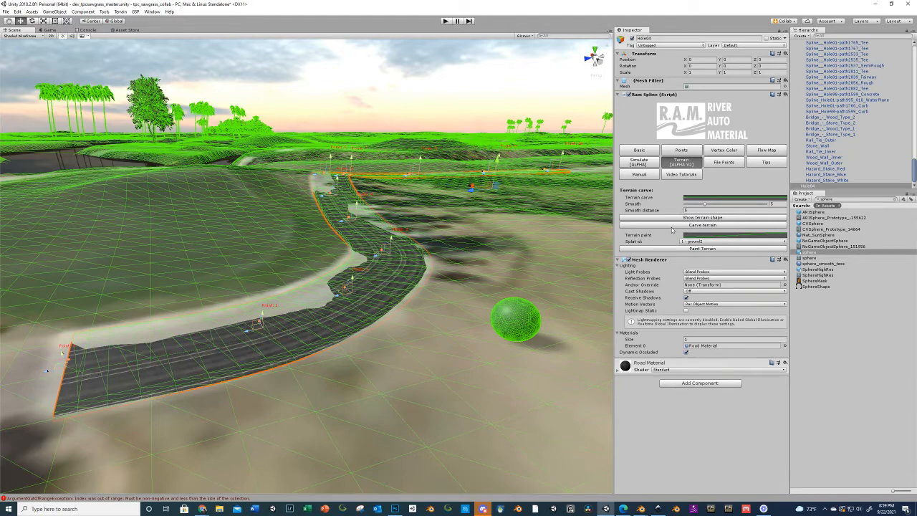
{"action": "scroll", "coordinate": [516, 239], "scroll_direction": "up", "scroll_amount": 5}
{"action": "middle_click_drag", "start_coordinate": [519, 246], "coordinate": [483, 234]}
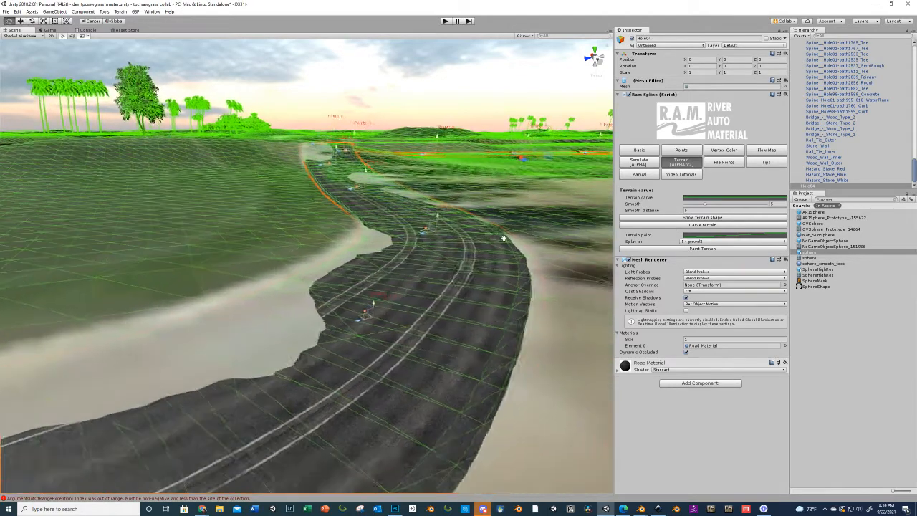
{"action": "right_click_drag", "start_coordinate": [483, 234], "coordinate": [503, 242]}
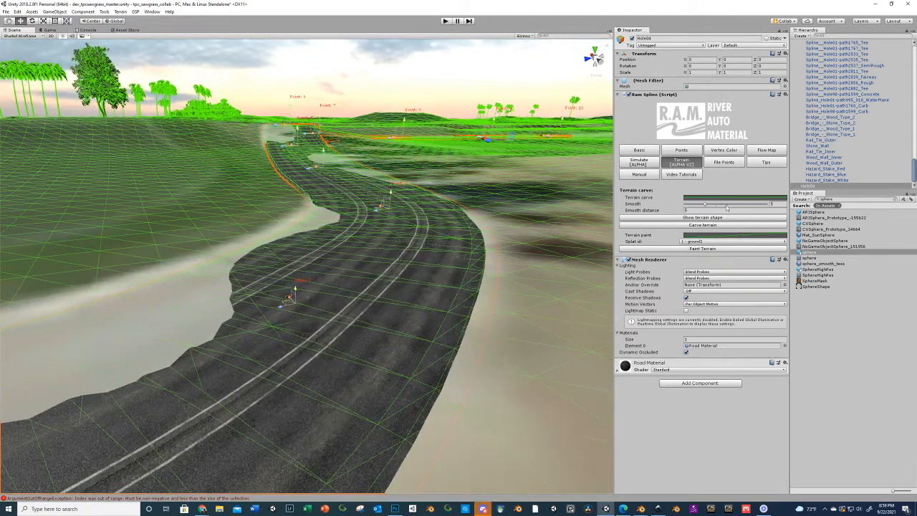
{"action": "scroll", "coordinate": [420, 219], "scroll_direction": "up", "scroll_amount": 5}
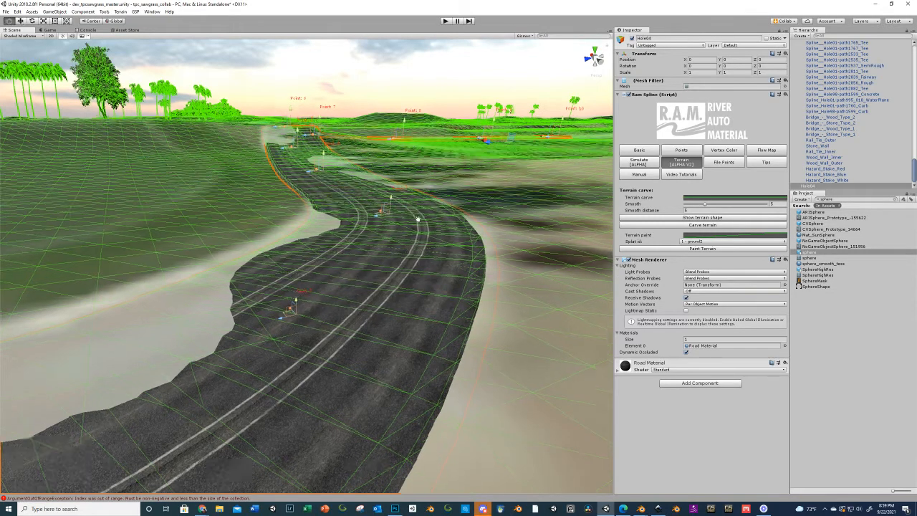
{"action": "middle_click_drag", "start_coordinate": [422, 227], "coordinate": [488, 406]}
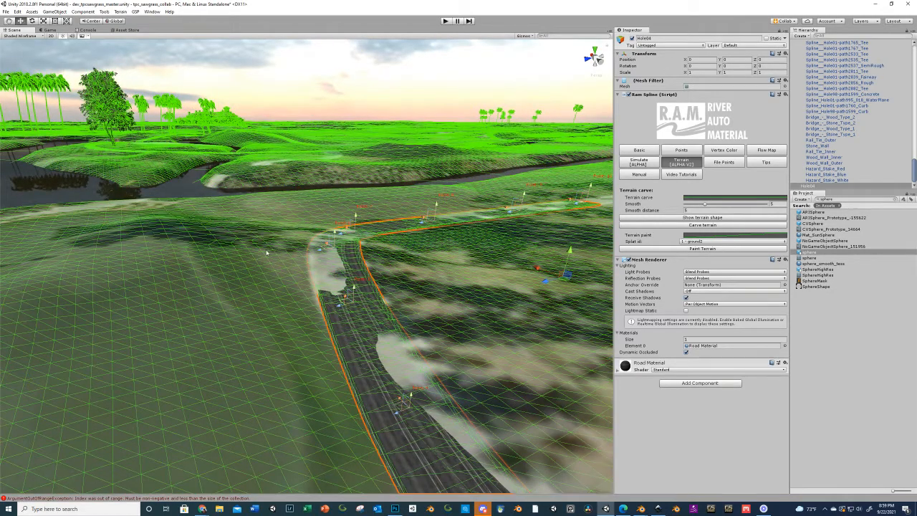
{"action": "middle_click_drag", "start_coordinate": [546, 351], "coordinate": [473, 205]}
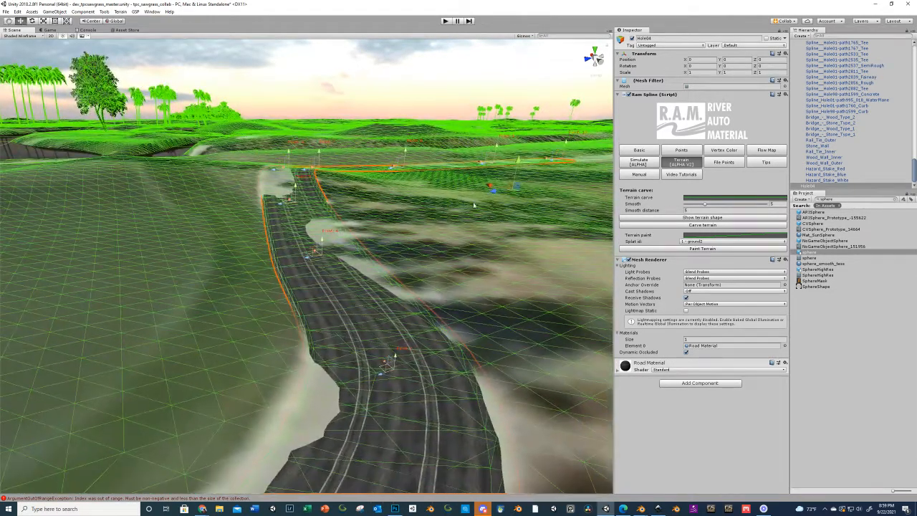
{"action": "left_click", "coordinate": [679, 210]}
{"action": "type", "text": "2.5"}
{"action": "key", "text": "Return"}
Examine how the road surface meets the terrain around the curve, both up close and from above
{"action": "middle_click_drag", "start_coordinate": [453, 270], "coordinate": [429, 199]}
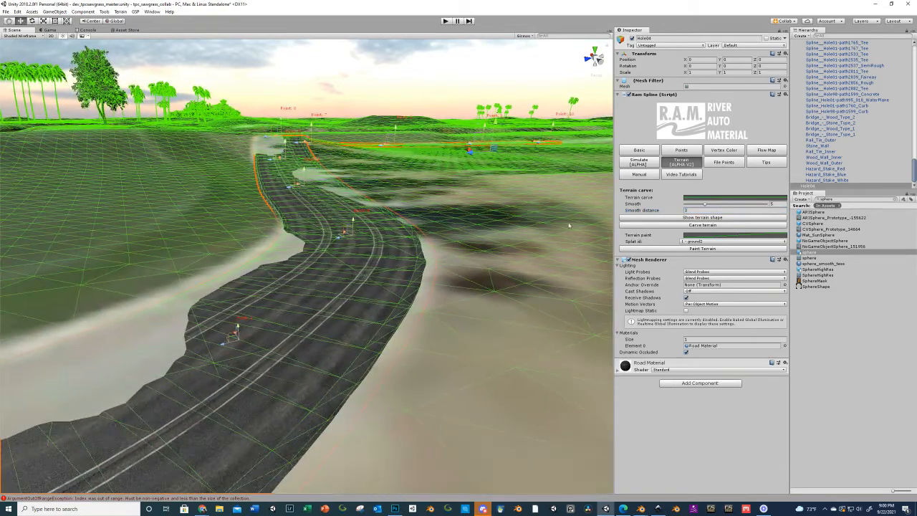
{"action": "scroll", "coordinate": [562, 218], "scroll_direction": "up", "scroll_amount": 4}
{"action": "scroll", "coordinate": [557, 206], "scroll_direction": "up", "scroll_amount": 2}
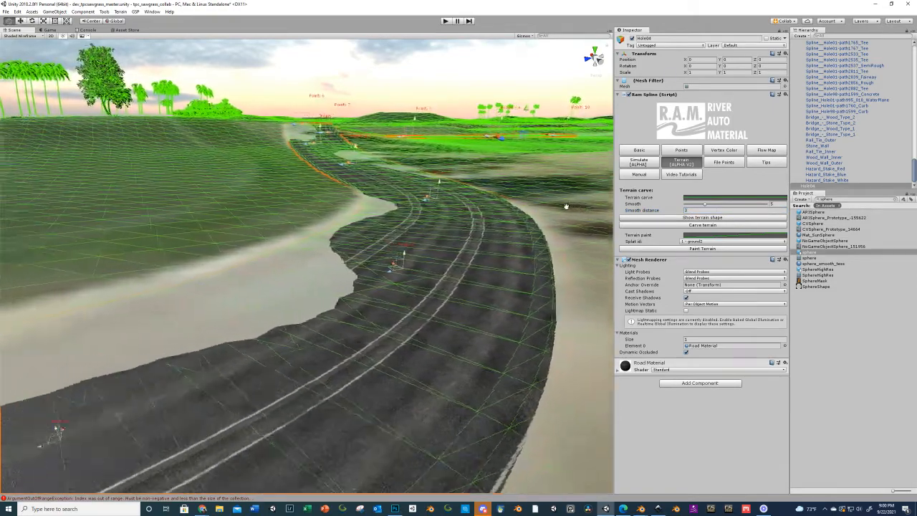
{"action": "middle_click_drag", "start_coordinate": [566, 206], "coordinate": [616, 202]}
{"action": "scroll", "coordinate": [531, 208], "scroll_direction": "down", "scroll_amount": 3}
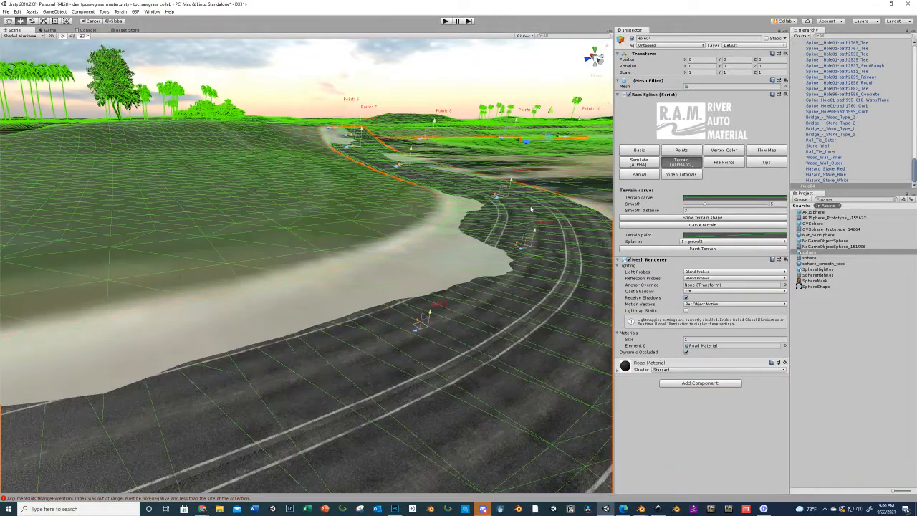
{"action": "scroll", "coordinate": [531, 209], "scroll_direction": "down", "scroll_amount": 3}
{"action": "middle_click_drag", "start_coordinate": [448, 231], "coordinate": [392, 299]}
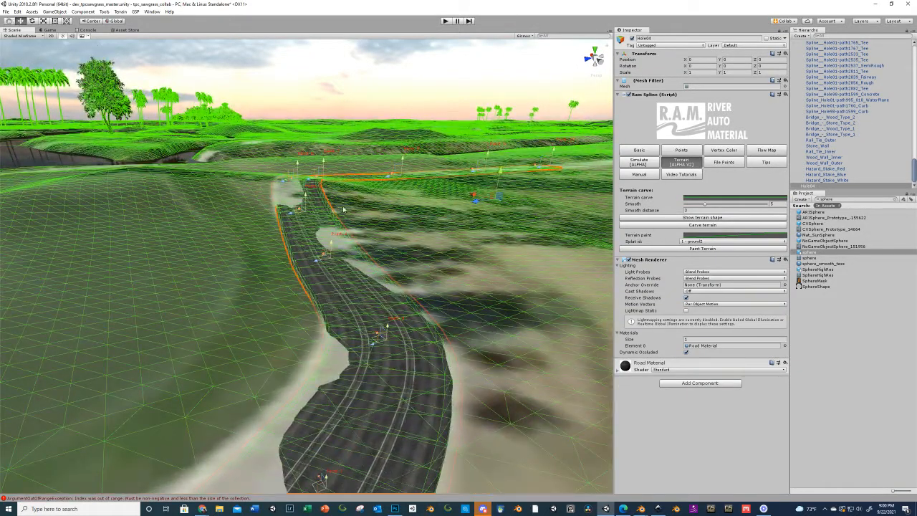
{"action": "scroll", "coordinate": [391, 250], "scroll_direction": "down", "scroll_amount": 4}
{"action": "right_click_drag", "start_coordinate": [351, 210], "coordinate": [308, 248]}
{"action": "scroll", "coordinate": [359, 244], "scroll_direction": "down", "scroll_amount": 5}
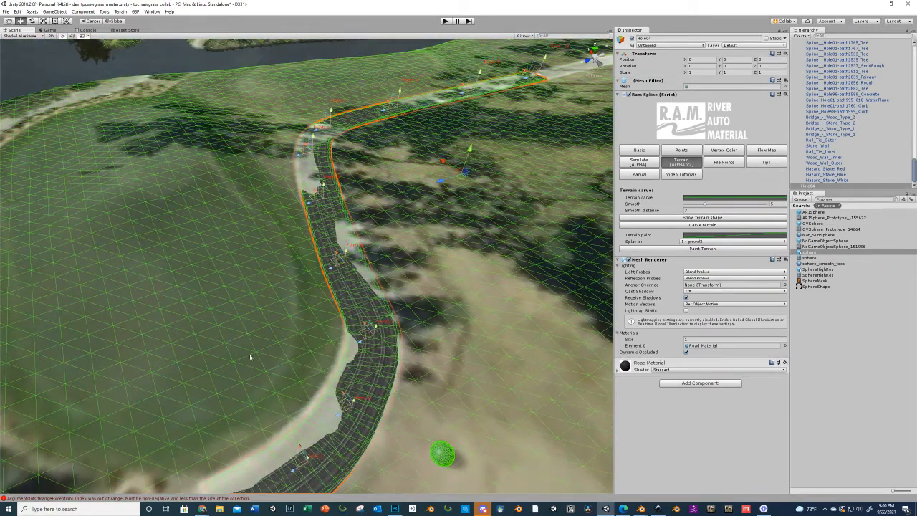
{"action": "right_click_drag", "start_coordinate": [358, 359], "coordinate": [389, 242]}
{"action": "middle_click_drag", "start_coordinate": [388, 242], "coordinate": [409, 199]}
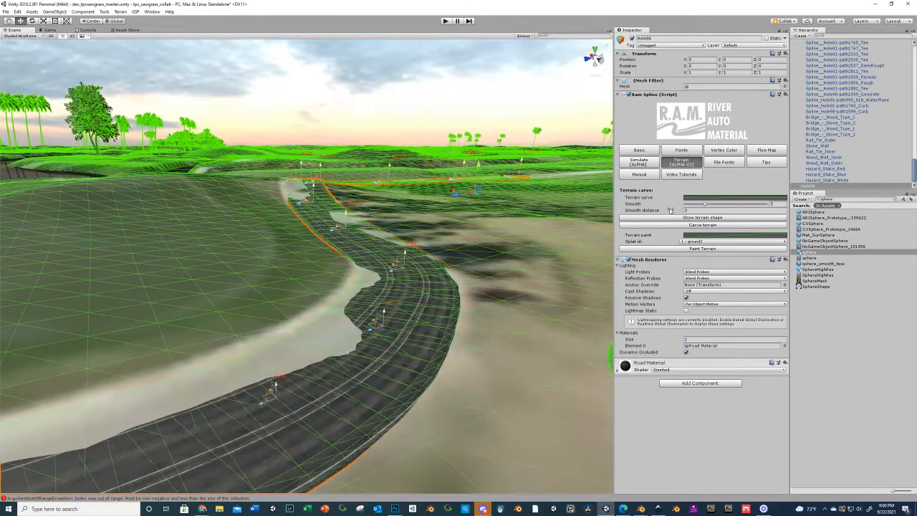
Examine the road's starting end and first bend against the bordering terrain and the reference sphere
{"action": "scroll", "coordinate": [462, 294], "scroll_direction": "down", "scroll_amount": 5}
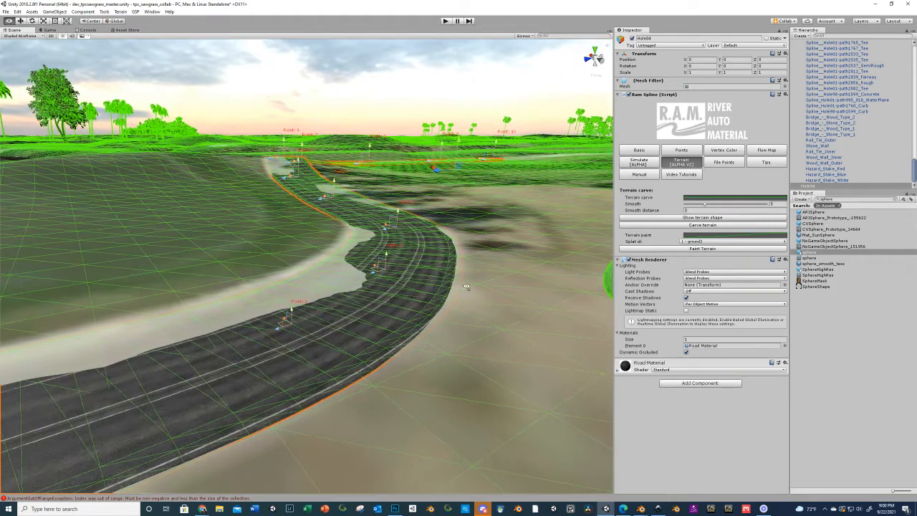
{"action": "middle_click_drag", "start_coordinate": [466, 286], "coordinate": [538, 293]}
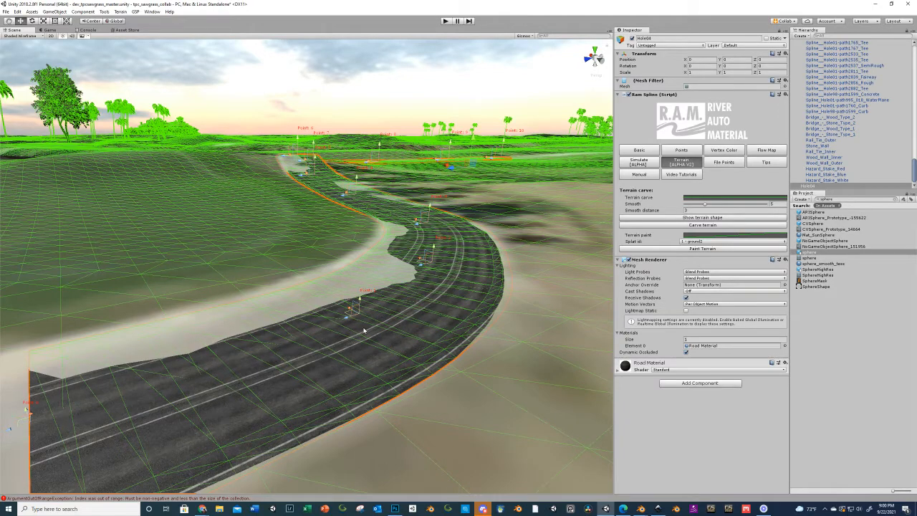
{"action": "right_click_drag", "start_coordinate": [389, 335], "coordinate": [393, 334]}
{"action": "middle_click_drag", "start_coordinate": [392, 334], "coordinate": [472, 290]}
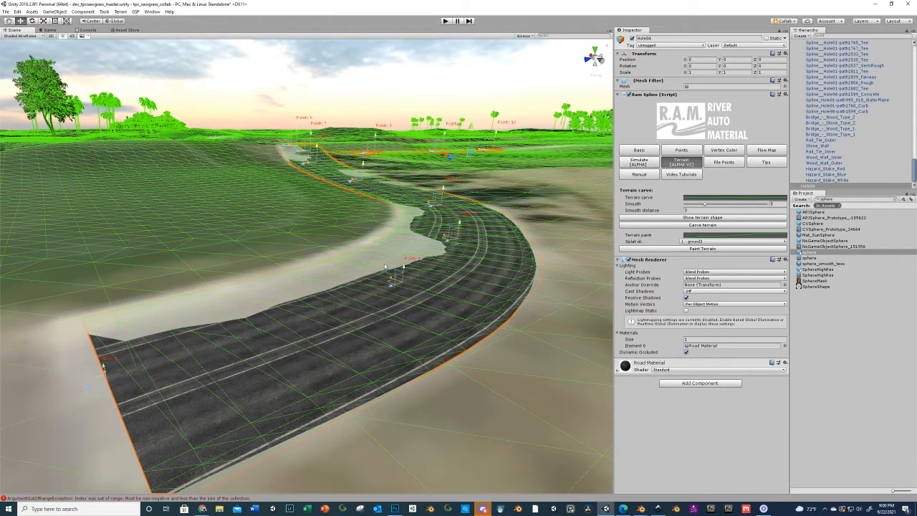
{"action": "middle_click_drag", "start_coordinate": [507, 227], "coordinate": [480, 251]}
{"action": "right_click_drag", "start_coordinate": [480, 252], "coordinate": [440, 270]}
{"action": "scroll", "coordinate": [441, 270], "scroll_direction": "up", "scroll_amount": 1}
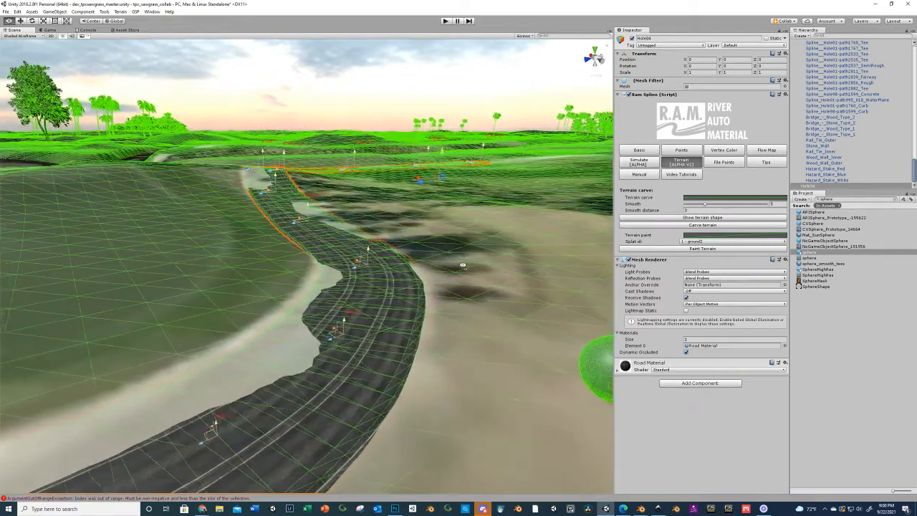
{"action": "middle_click_drag", "start_coordinate": [462, 263], "coordinate": [503, 247]}
{"action": "middle_click_drag", "start_coordinate": [573, 229], "coordinate": [494, 237]}
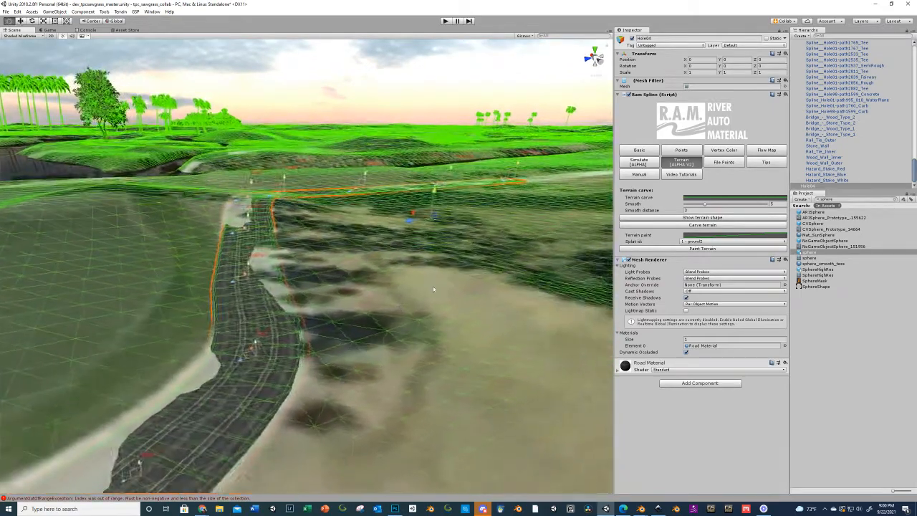
{"action": "scroll", "coordinate": [545, 231], "scroll_direction": "up", "scroll_amount": 3}
{"action": "middle_click_drag", "start_coordinate": [587, 220], "coordinate": [629, 235]}
Show the terrain shape preview for carving and review it along the road
{"action": "left_click", "coordinate": [689, 219]}
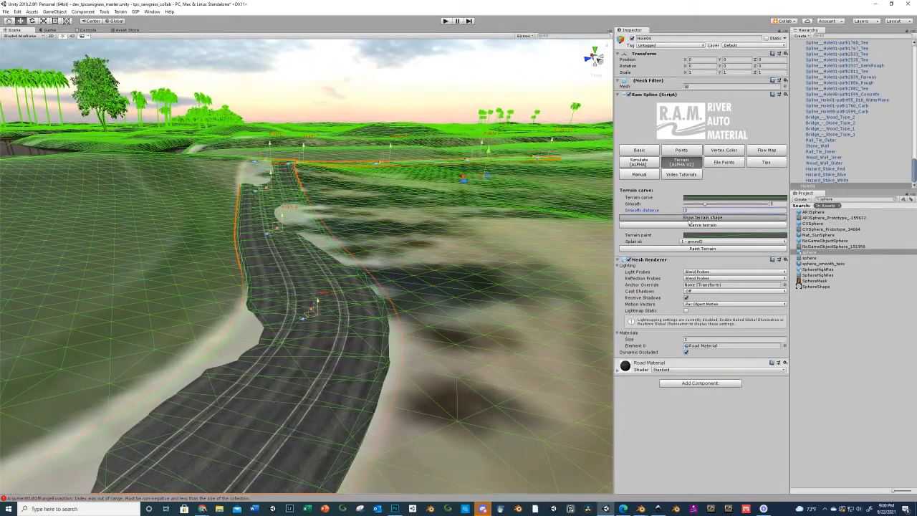
{"action": "scroll", "coordinate": [498, 273], "scroll_direction": "up", "scroll_amount": 3}
{"action": "middle_click_drag", "start_coordinate": [498, 274], "coordinate": [540, 195]}
{"action": "scroll", "coordinate": [541, 195], "scroll_direction": "down", "scroll_amount": 5}
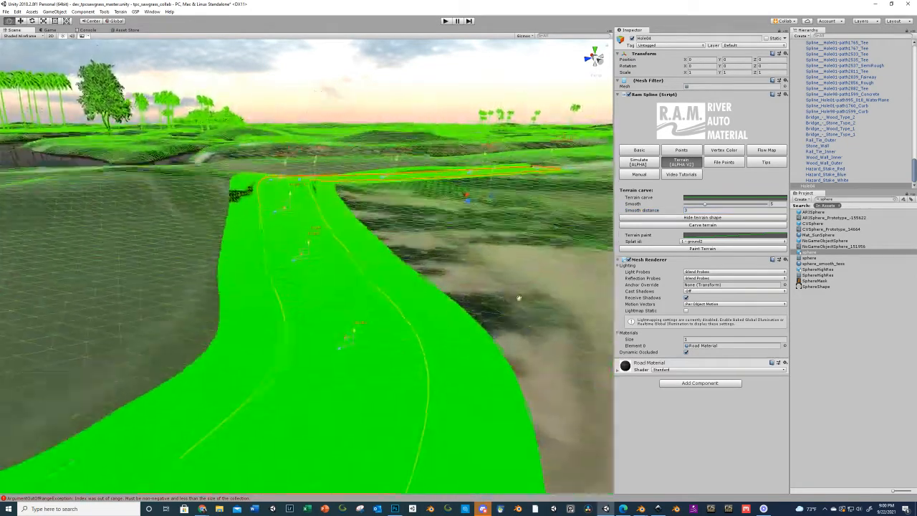
Try a smooth distance of 1.02 with Smooth values of 5.09 and 8.61, checking the edge of the terrain shape preview
{"action": "left_click_drag", "start_coordinate": [681, 210], "coordinate": [705, 207]}
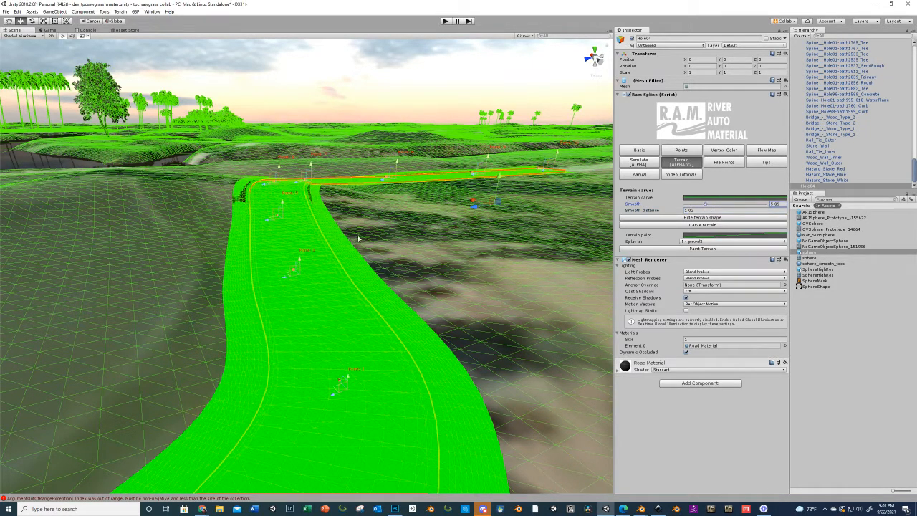
{"action": "right_click_drag", "start_coordinate": [358, 237], "coordinate": [326, 229]}
{"action": "key", "text": "w"}
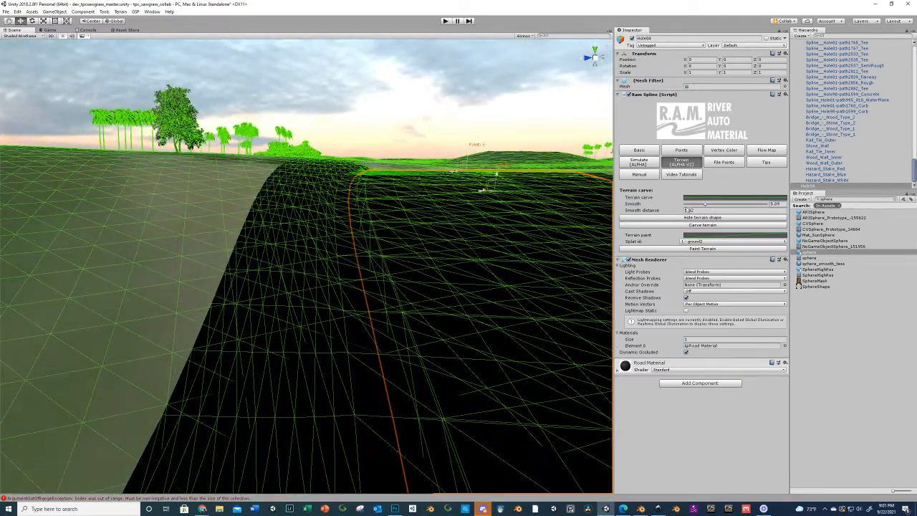
{"action": "mouse_move", "coordinate": [706, 206]}
{"action": "left_mouse_down"}
{"action": "mouse_move", "coordinate": [736, 206]}
{"action": "mouse_move", "coordinate": [719, 206]}
{"action": "left_mouse_up"}
{"action": "right_click_drag", "start_coordinate": [393, 222], "coordinate": [297, 141]}
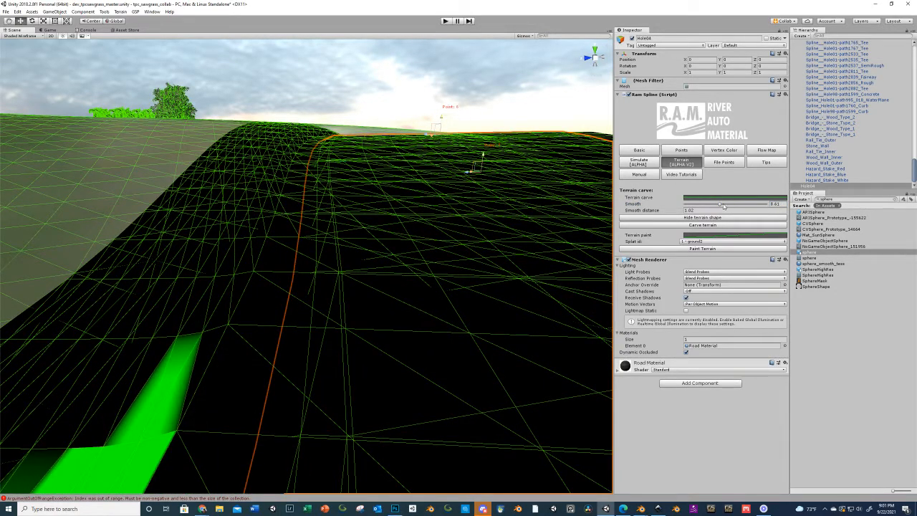
Set the terrain carve Smooth to 2.01 and the smooth distance to 2.48, and review the whole preview
{"action": "left_click_drag", "start_coordinate": [720, 205], "coordinate": [688, 211]}
{"action": "scroll", "coordinate": [427, 216], "scroll_direction": "down", "scroll_amount": 10}
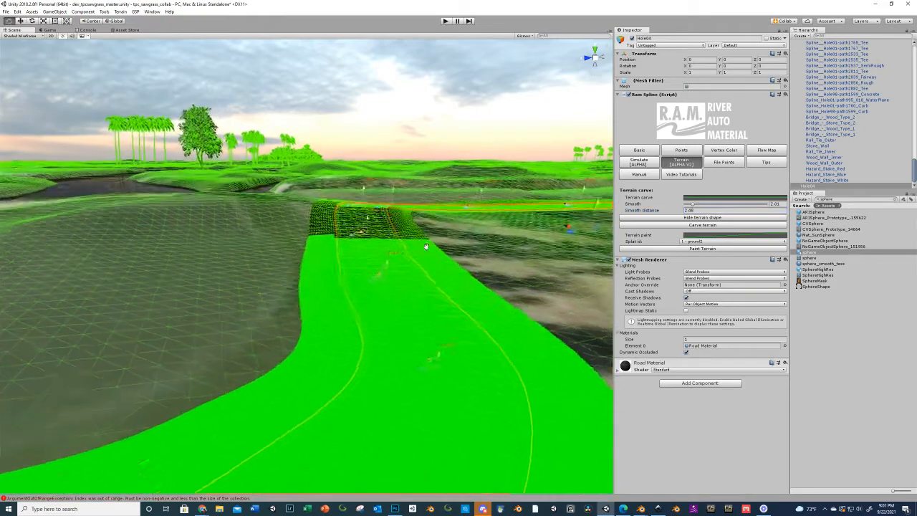
Carve the terrain to the shape previewed along the Hole04 road
{"action": "right_click_drag", "start_coordinate": [453, 241], "coordinate": [454, 253]}
{"action": "middle_click_drag", "start_coordinate": [454, 252], "coordinate": [532, 229]}
{"action": "scroll", "coordinate": [533, 229], "scroll_direction": "up", "scroll_amount": 5}
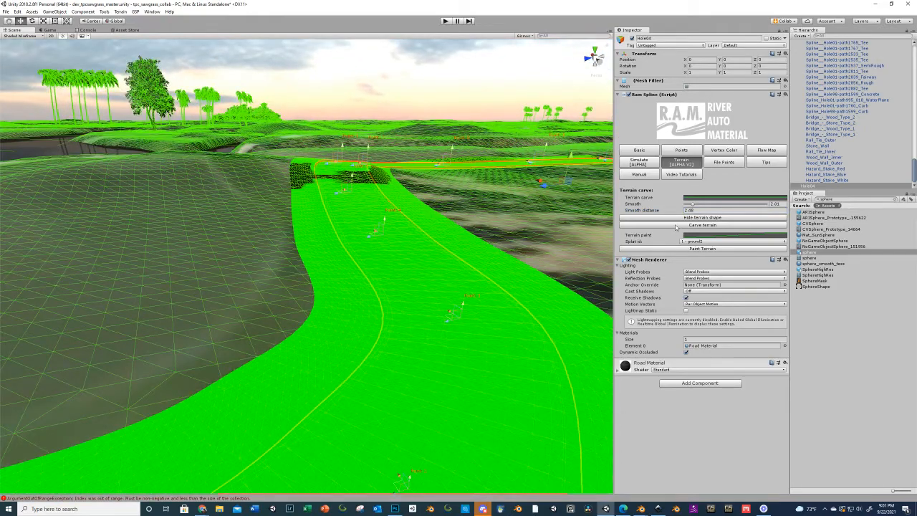
{"action": "left_click", "coordinate": [675, 226]}
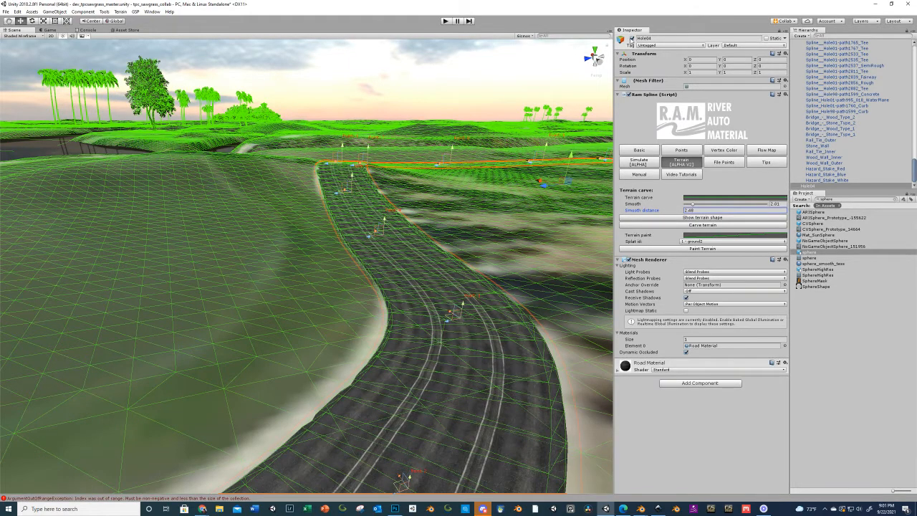
Deactivate the Hole04 road object and examine the carved terrain where the path runs
{"action": "left_click", "coordinate": [632, 39]}
{"action": "middle_click_drag", "start_coordinate": [482, 206], "coordinate": [442, 254]}
{"action": "scroll", "coordinate": [517, 172], "scroll_direction": "up", "scroll_amount": 1}
{"action": "scroll", "coordinate": [442, 254], "scroll_direction": "up", "scroll_amount": 2}
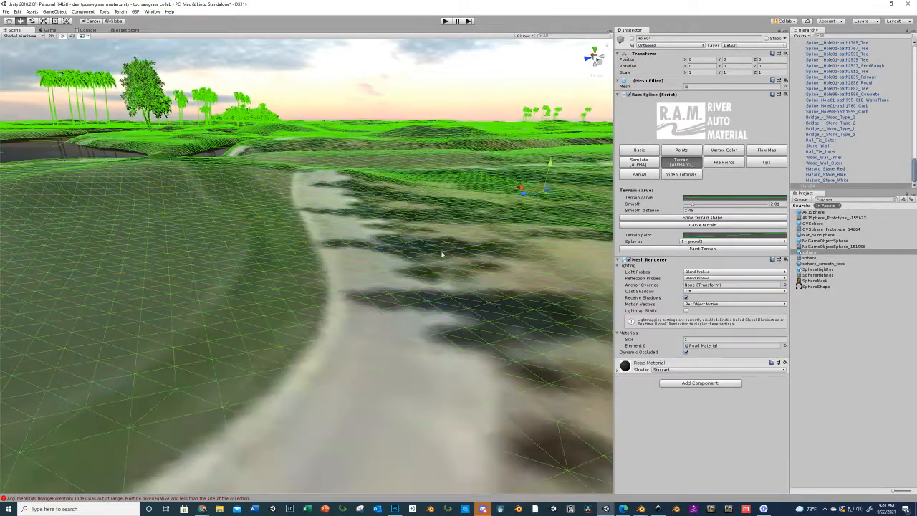
{"action": "right_click_drag", "start_coordinate": [442, 254], "coordinate": [420, 248]}
{"action": "key", "text": "w"}
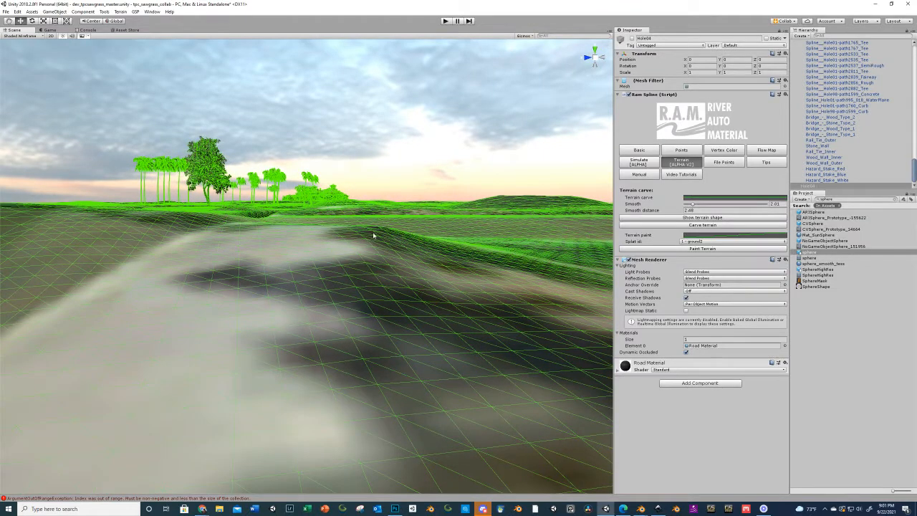
{"action": "middle_click_drag", "start_coordinate": [361, 243], "coordinate": [378, 267]}
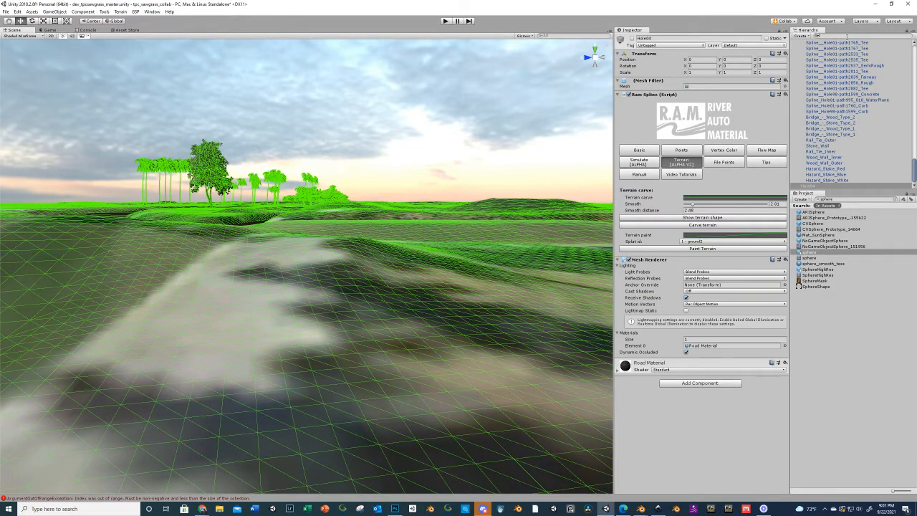
Find and select the Terrain object, and smooth the slope beside the carved path using Smooth Height at opacity 75
{"action": "type", "text": "terr"}
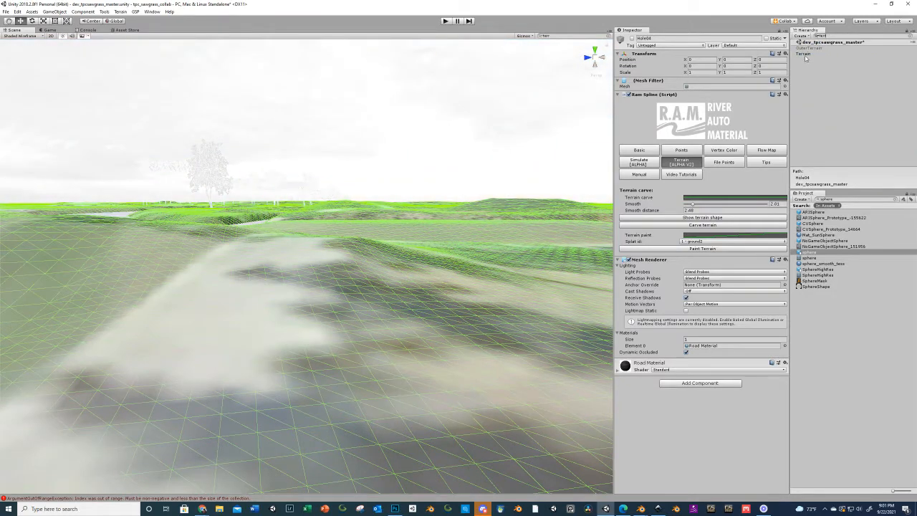
{"action": "left_click", "coordinate": [805, 55]}
{"action": "key", "text": "BackSpace"}
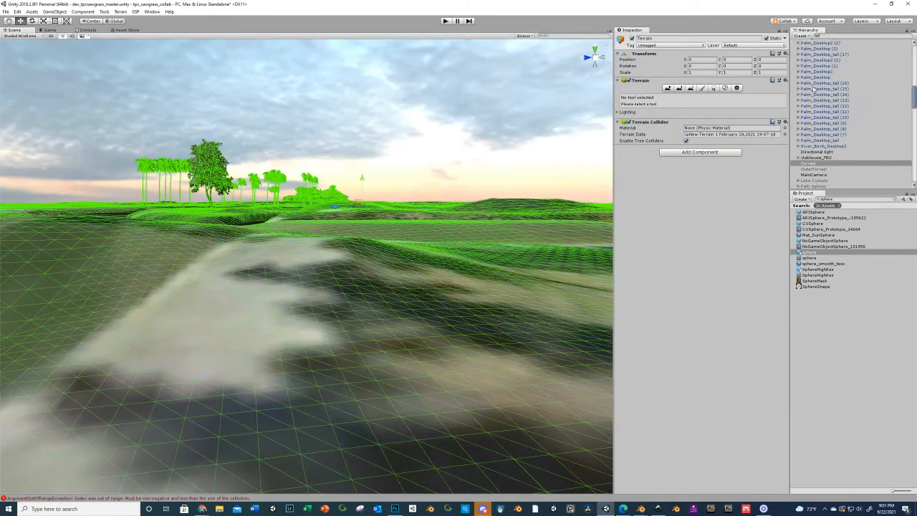
{"action": "left_click", "coordinate": [690, 88]}
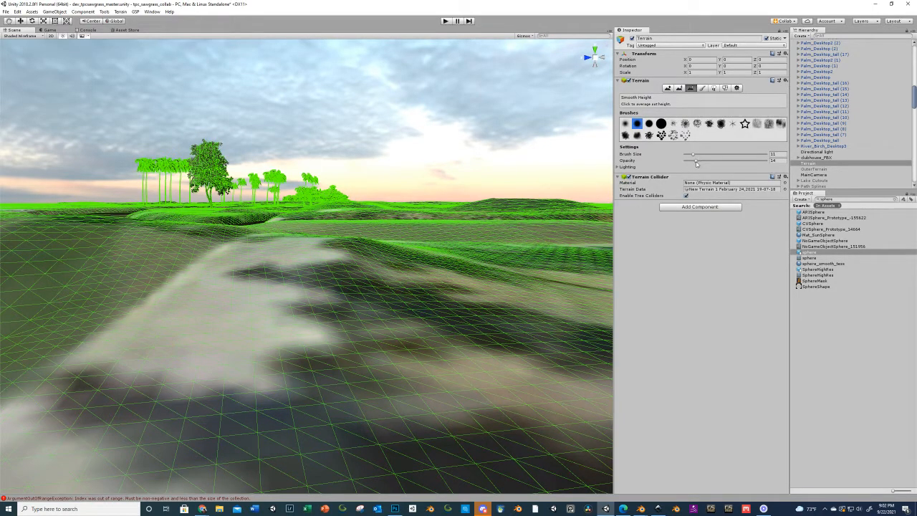
{"action": "left_click_drag", "start_coordinate": [696, 162], "coordinate": [738, 162]}
{"action": "mouse_move", "coordinate": [389, 280]}
{"action": "left_mouse_down"}
{"action": "mouse_move", "coordinate": [412, 249]}
{"action": "mouse_move", "coordinate": [407, 236]}
{"action": "mouse_move", "coordinate": [460, 296]}
{"action": "mouse_move", "coordinate": [468, 243]}
{"action": "left_mouse_up"}
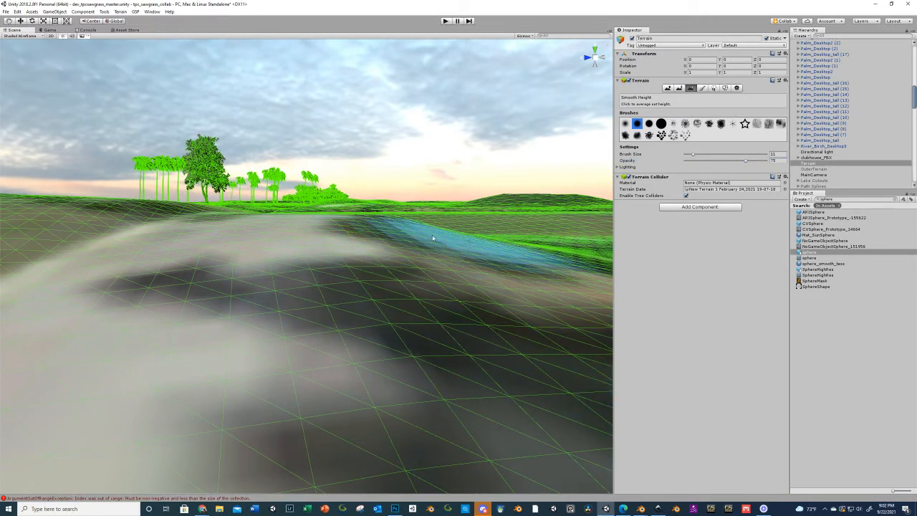
Set Smooth Height to opacity 20 with the first round brush, and inspect the carved path's edges around the bend
{"action": "left_click", "coordinate": [700, 162]}
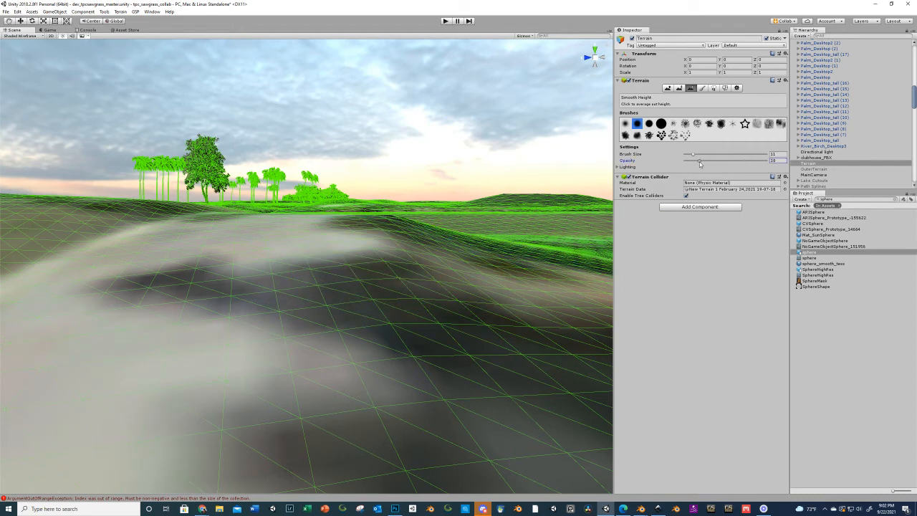
{"action": "left_click", "coordinate": [625, 123]}
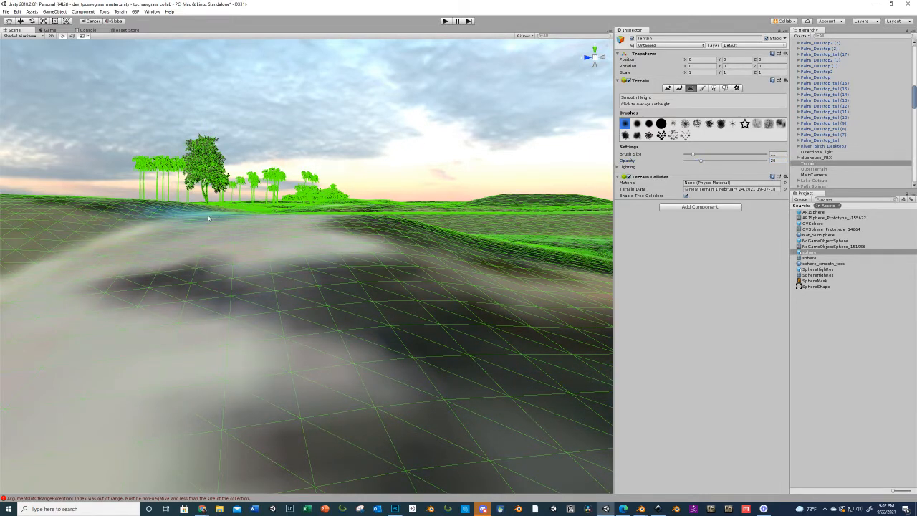
{"action": "scroll", "coordinate": [147, 278], "scroll_direction": "down", "scroll_amount": 3}
{"action": "scroll", "coordinate": [200, 267], "scroll_direction": "up", "scroll_amount": 3}
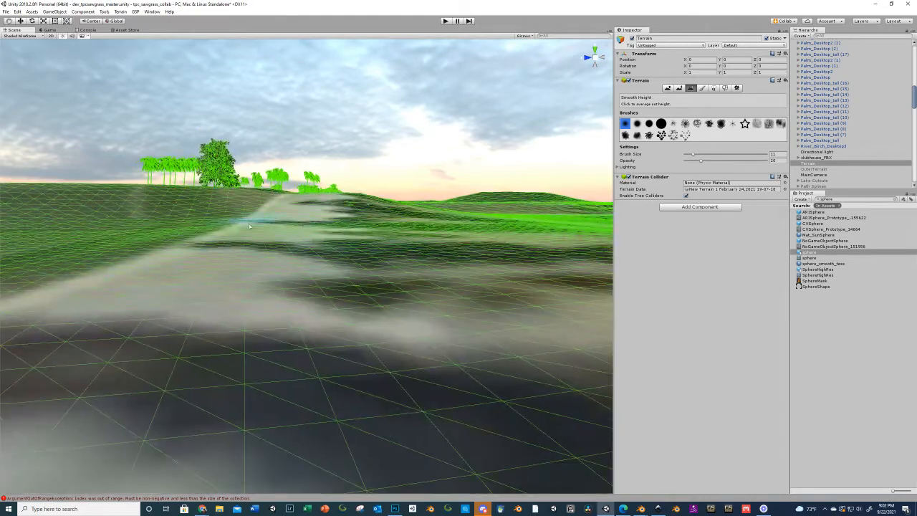
{"action": "scroll", "coordinate": [321, 324], "scroll_direction": "up", "scroll_amount": 4}
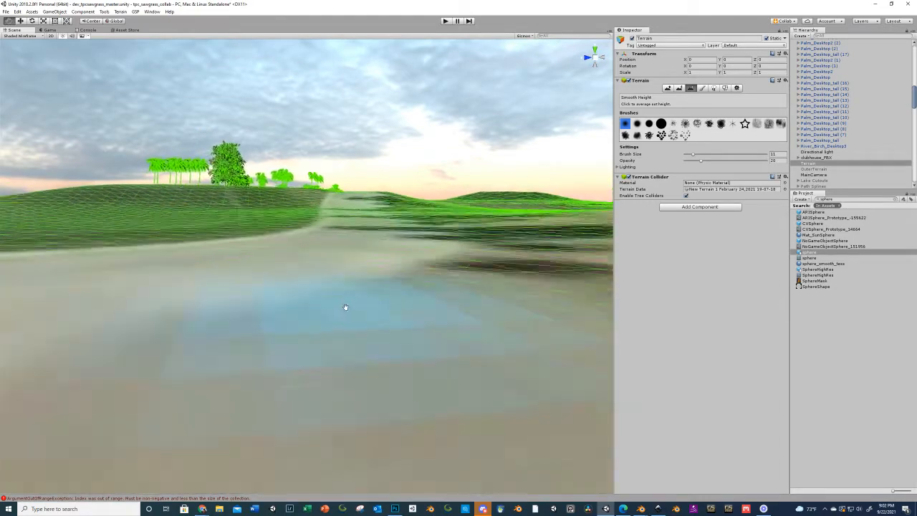
{"action": "scroll", "coordinate": [449, 291], "scroll_direction": "up", "scroll_amount": 5}
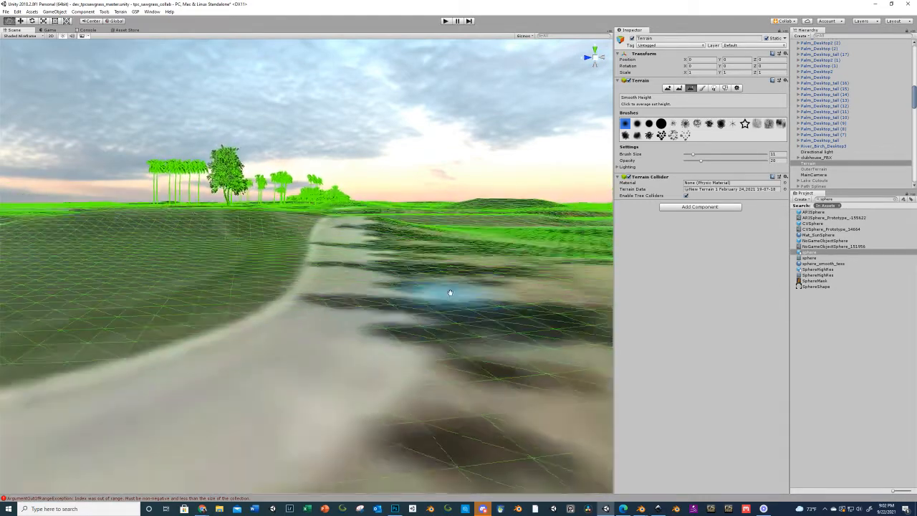
{"action": "scroll", "coordinate": [388, 289], "scroll_direction": "up", "scroll_amount": 6}
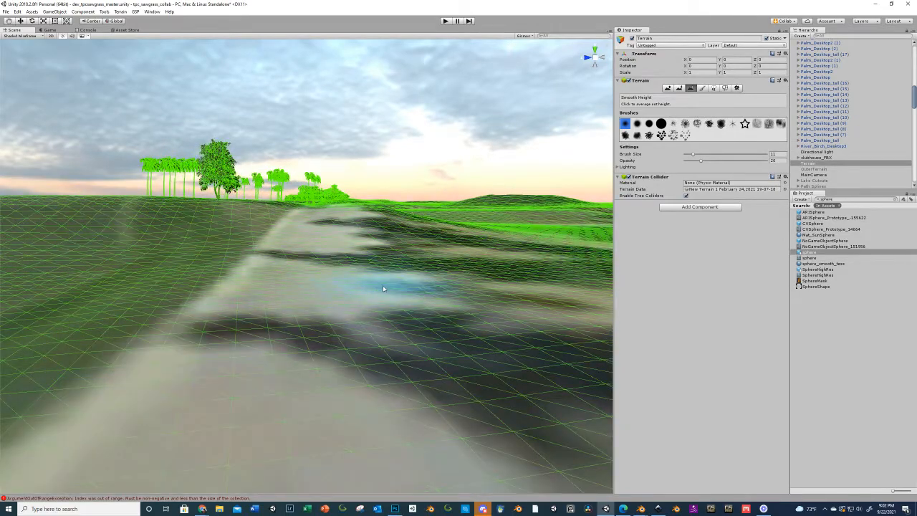
{"action": "middle_click_drag", "start_coordinate": [382, 286], "coordinate": [373, 299]}
{"action": "right_click_drag", "start_coordinate": [372, 299], "coordinate": [371, 298]}
{"action": "scroll", "coordinate": [371, 299], "scroll_direction": "up", "scroll_amount": 3}
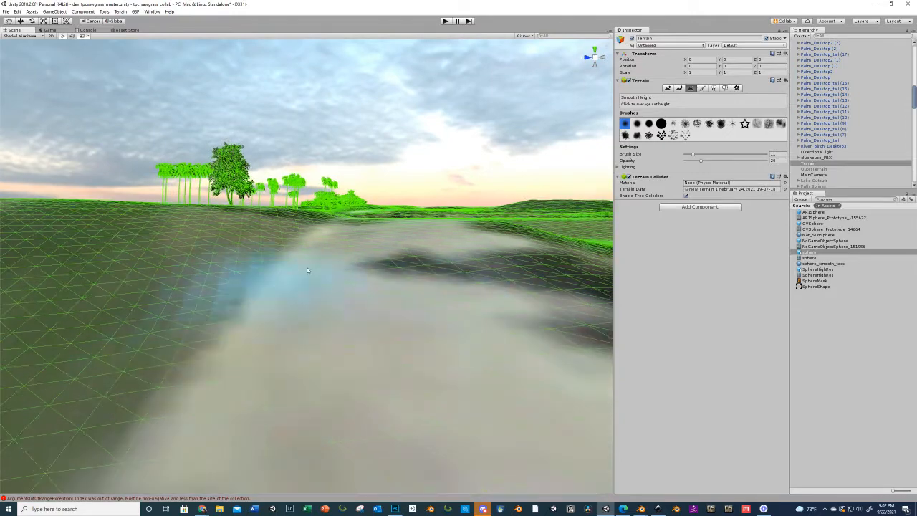
{"action": "middle_click_drag", "start_coordinate": [430, 267], "coordinate": [426, 328]}
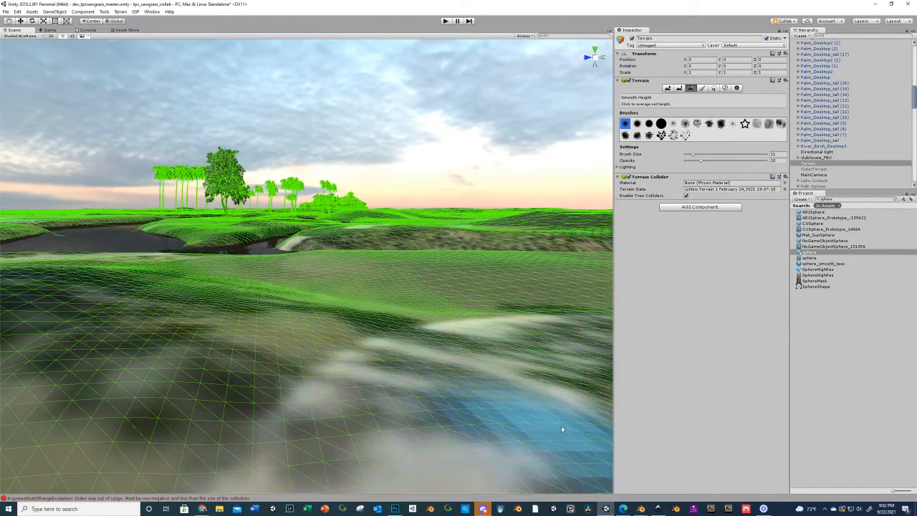
{"action": "scroll", "coordinate": [516, 391], "scroll_direction": "up", "scroll_amount": 3}
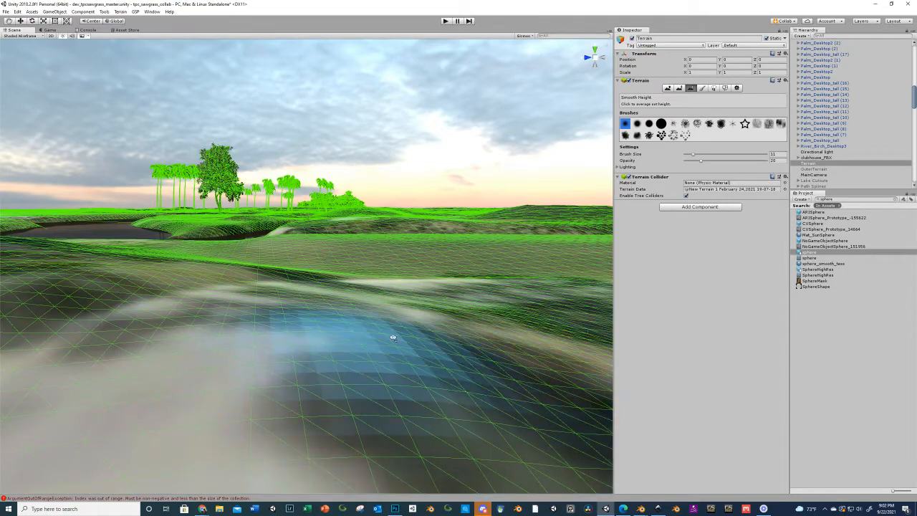
Examine the carved path's far stretch and its banks, and recheck the first bend beside the grass mound
{"action": "right_click_drag", "start_coordinate": [301, 339], "coordinate": [350, 347]}
{"action": "mouse_move", "coordinate": [351, 347]}
{"action": "middle_mouse_down"}
{"action": "mouse_move", "coordinate": [389, 353]}
{"action": "mouse_move", "coordinate": [340, 375]}
{"action": "middle_mouse_up"}
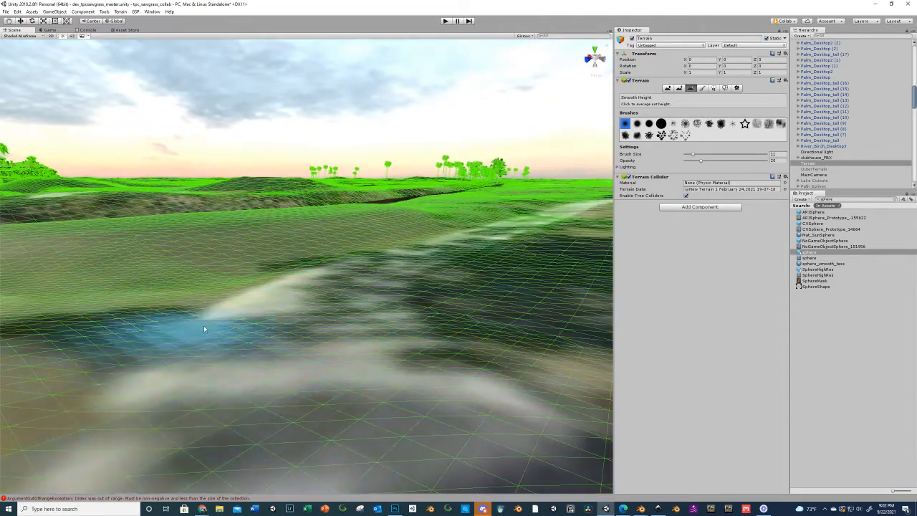
{"action": "mouse_move", "coordinate": [377, 334]}
{"action": "right_mouse_down"}
{"action": "mouse_move", "coordinate": [393, 323]}
{"action": "mouse_move", "coordinate": [373, 316]}
{"action": "mouse_move", "coordinate": [411, 325]}
{"action": "mouse_move", "coordinate": [376, 330]}
{"action": "right_mouse_up"}
{"action": "scroll", "coordinate": [375, 330], "scroll_direction": "up", "scroll_amount": 1}
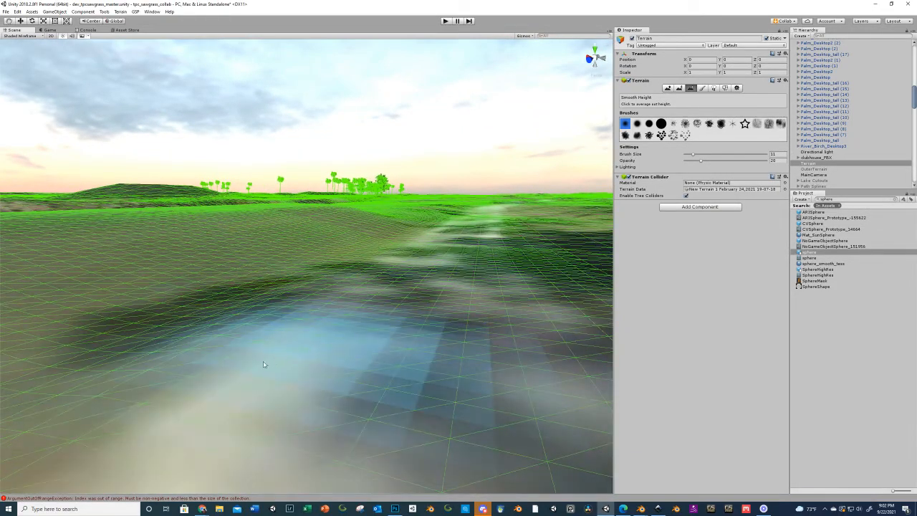
{"action": "mouse_move", "coordinate": [351, 351]}
{"action": "right_mouse_down"}
{"action": "mouse_move", "coordinate": [464, 277]}
{"action": "mouse_move", "coordinate": [108, 268]}
{"action": "mouse_move", "coordinate": [237, 287]}
{"action": "right_mouse_up"}
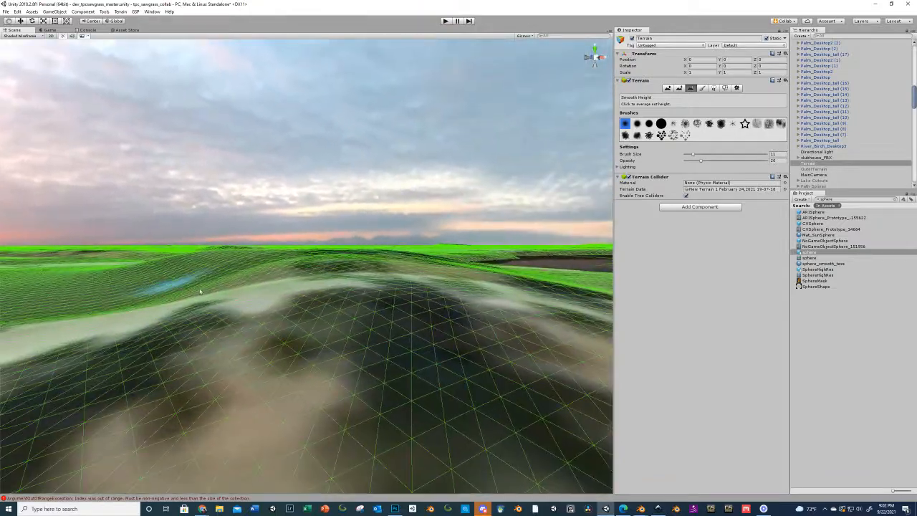
{"action": "right_click_drag", "start_coordinate": [308, 322], "coordinate": [463, 331]}
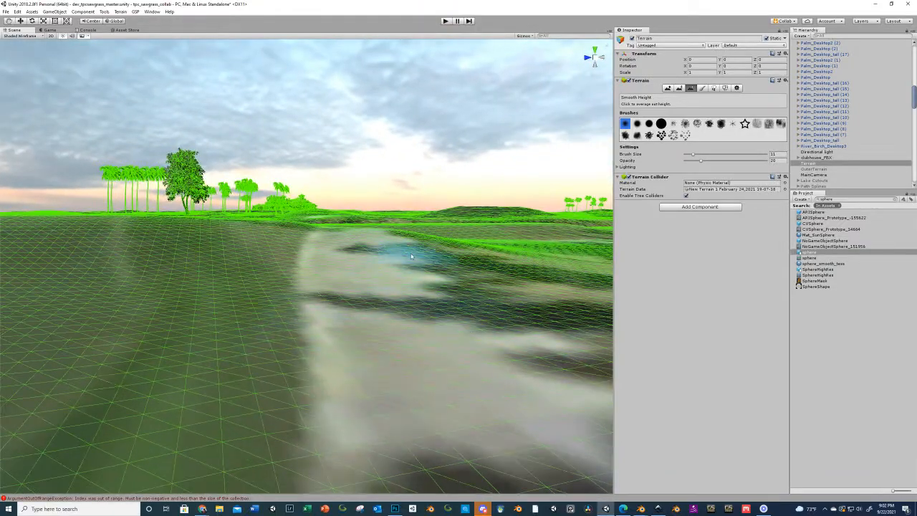
{"action": "scroll", "coordinate": [458, 315], "scroll_direction": "down", "scroll_amount": 6}
{"action": "scroll", "coordinate": [448, 344], "scroll_direction": "up", "scroll_amount": 5}
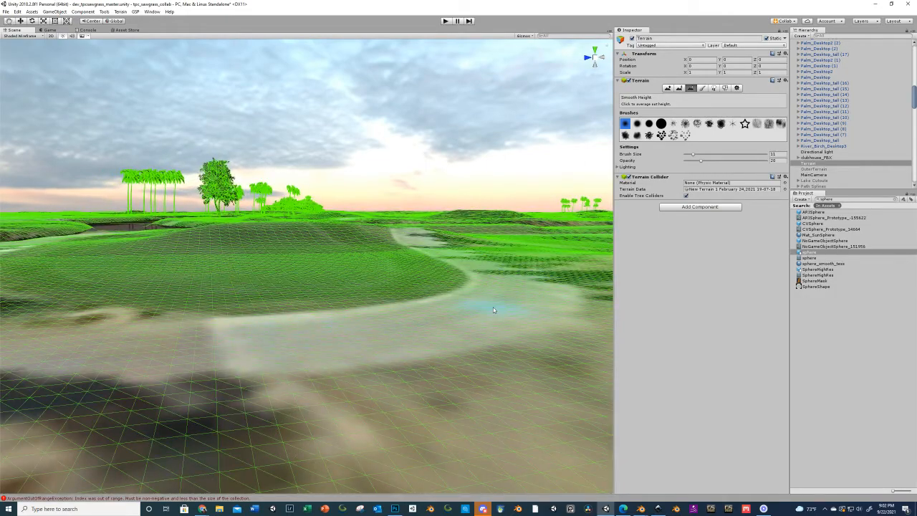
{"action": "scroll", "coordinate": [436, 338], "scroll_direction": "up", "scroll_amount": 5}
{"action": "scroll", "coordinate": [448, 344], "scroll_direction": "up", "scroll_amount": 4}
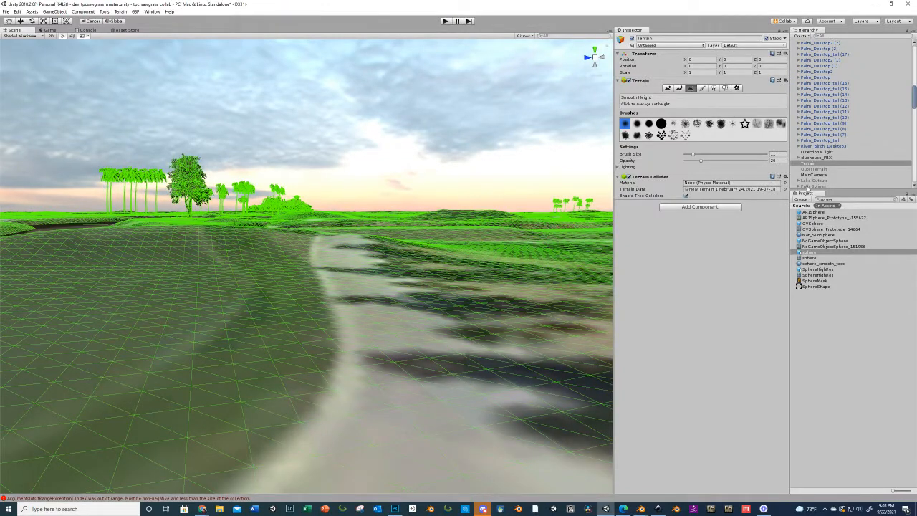
Reactivate the Hole04 road object and view its fit on the carved terrain
{"action": "scroll", "coordinate": [808, 187], "scroll_direction": "down", "scroll_amount": 10}
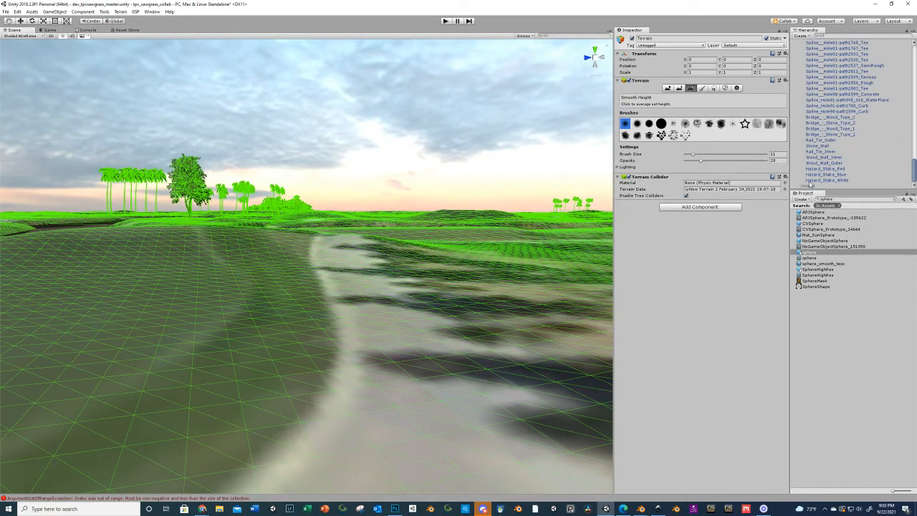
{"action": "left_click", "coordinate": [806, 185]}
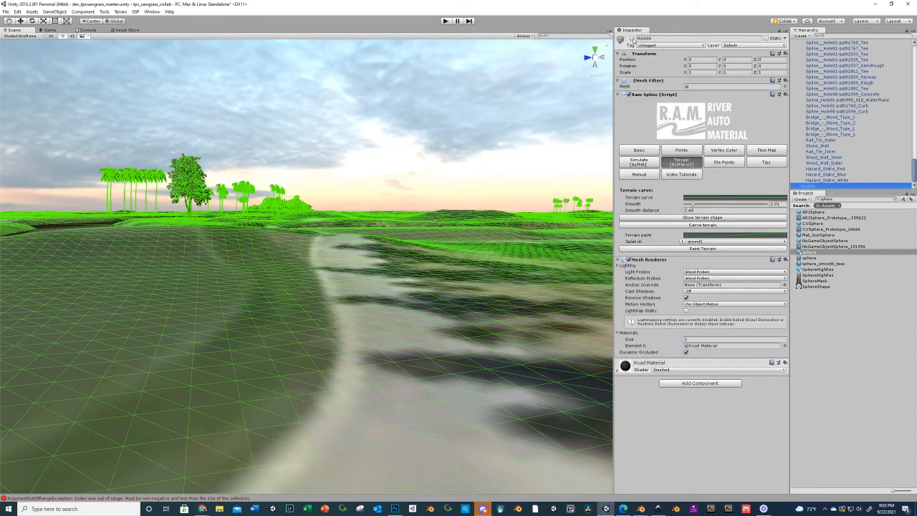
{"action": "left_click", "coordinate": [633, 39]}
{"action": "middle_click_drag", "start_coordinate": [503, 198], "coordinate": [521, 189]}
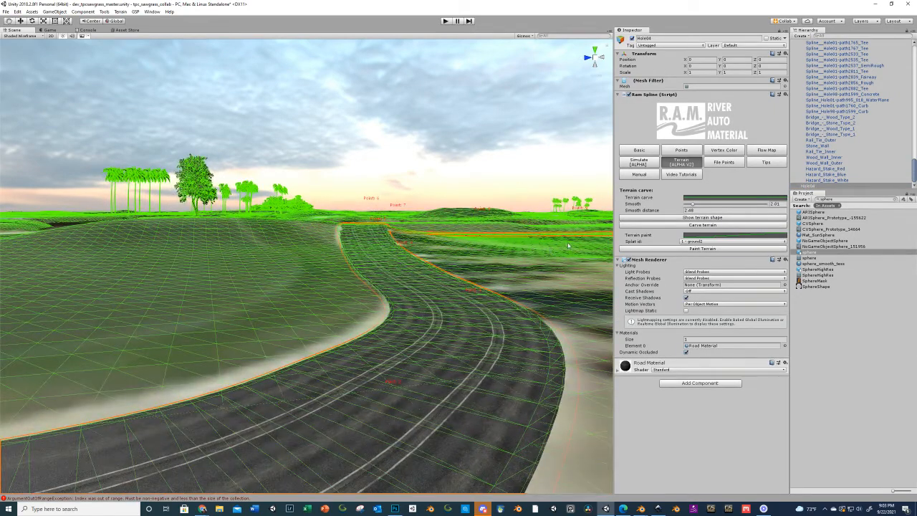
{"action": "right_click_drag", "start_coordinate": [568, 245], "coordinate": [577, 250]}
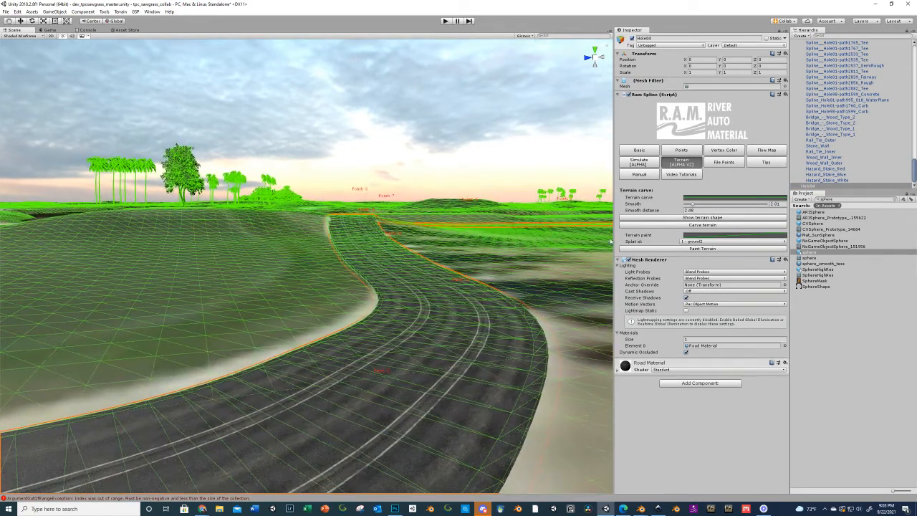
Toggle the snapping of the Hole04 road mesh to the terrain, and deselect the road to check its fit
{"action": "left_click", "coordinate": [639, 150]}
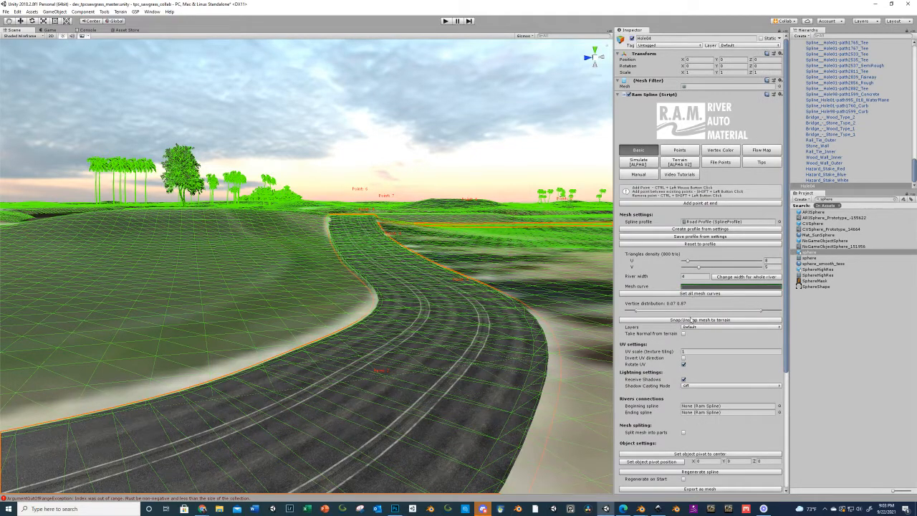
{"action": "left_click", "coordinate": [692, 320]}
{"action": "left_click", "coordinate": [693, 320]}
{"action": "left_click", "coordinate": [690, 322]}
{"action": "scroll", "coordinate": [424, 189], "scroll_direction": "down", "scroll_amount": 2}
{"action": "left_click", "coordinate": [391, 161]}
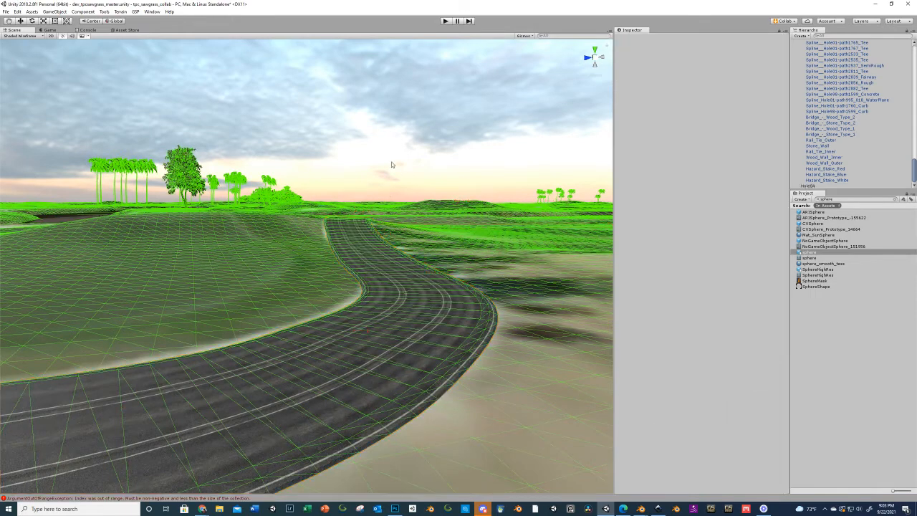
{"action": "middle_click_drag", "start_coordinate": [405, 186], "coordinate": [392, 184]}
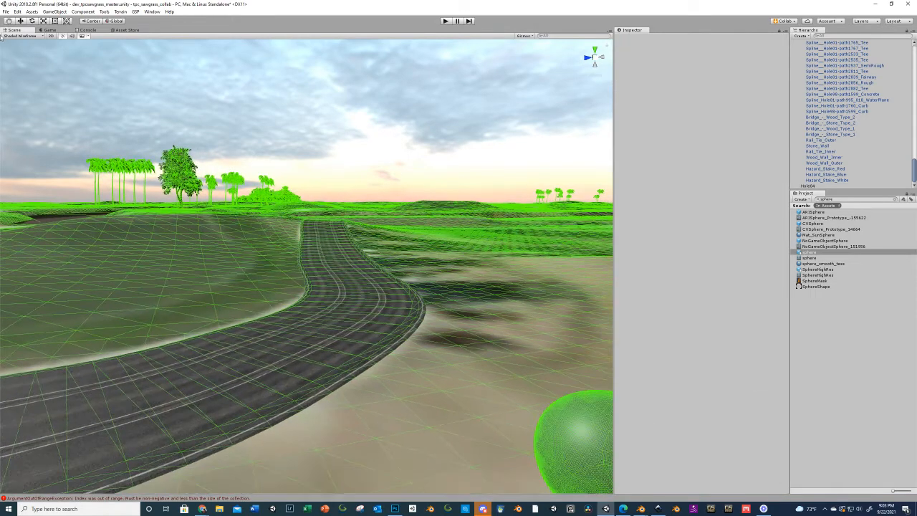
Switch the scene display to Shaded and review the road surface around the bend
{"action": "left_click", "coordinate": [7, 36]}
{"action": "left_click", "coordinate": [16, 47]}
{"action": "scroll", "coordinate": [364, 261], "scroll_direction": "up", "scroll_amount": 8}
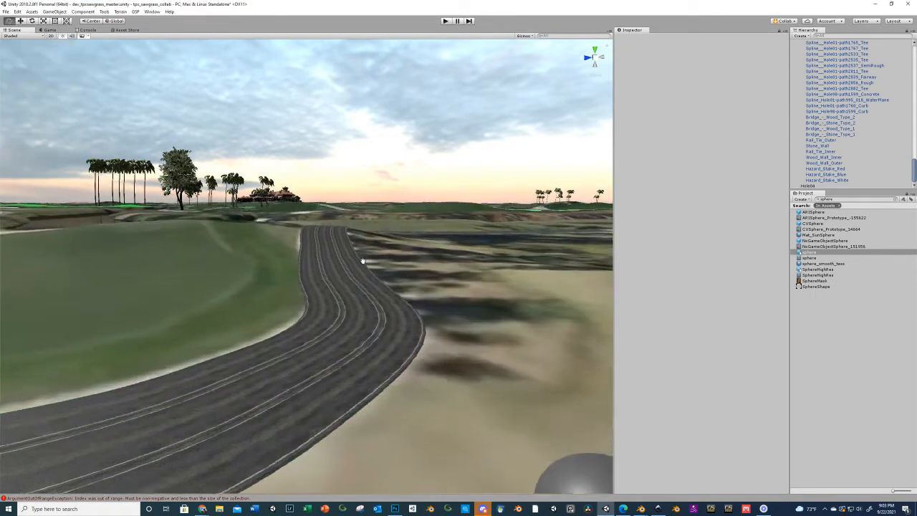
{"action": "scroll", "coordinate": [347, 293], "scroll_direction": "up", "scroll_amount": 3}
{"action": "right_click_drag", "start_coordinate": [377, 282], "coordinate": [446, 331]}
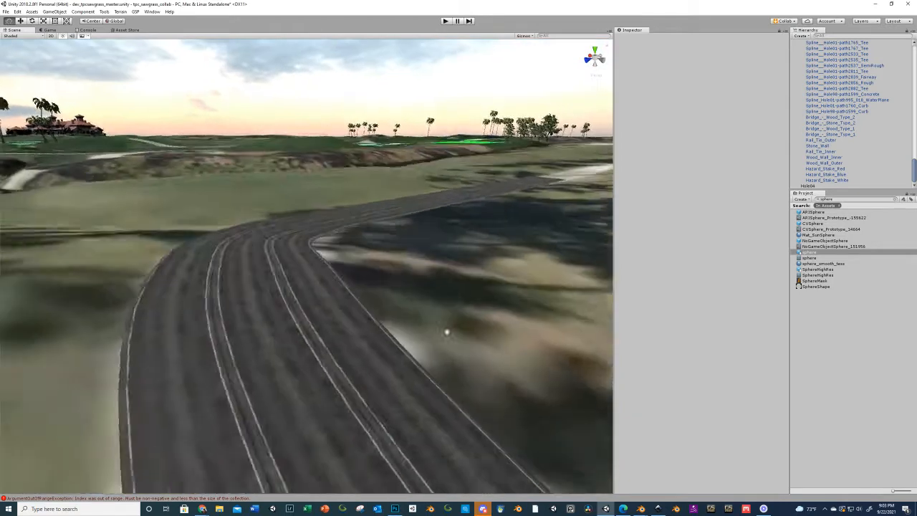
{"action": "scroll", "coordinate": [459, 337], "scroll_direction": "up", "scroll_amount": 3}
{"action": "right_click_drag", "start_coordinate": [396, 305], "coordinate": [395, 321]}
Set the Hole04 road's UV scale (texture tiling) to 3 and review the asphalt texture along the road
{"action": "left_click", "coordinate": [298, 325]}
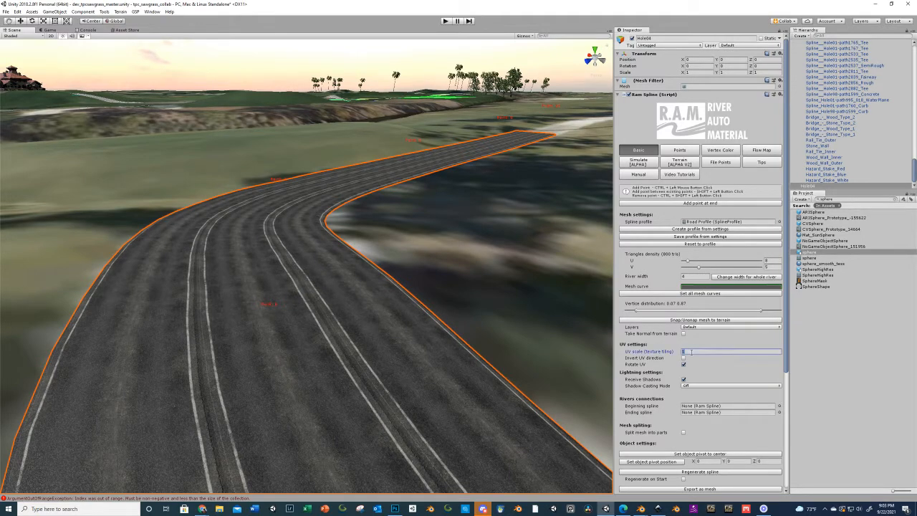
{"action": "type", "text": "3"}
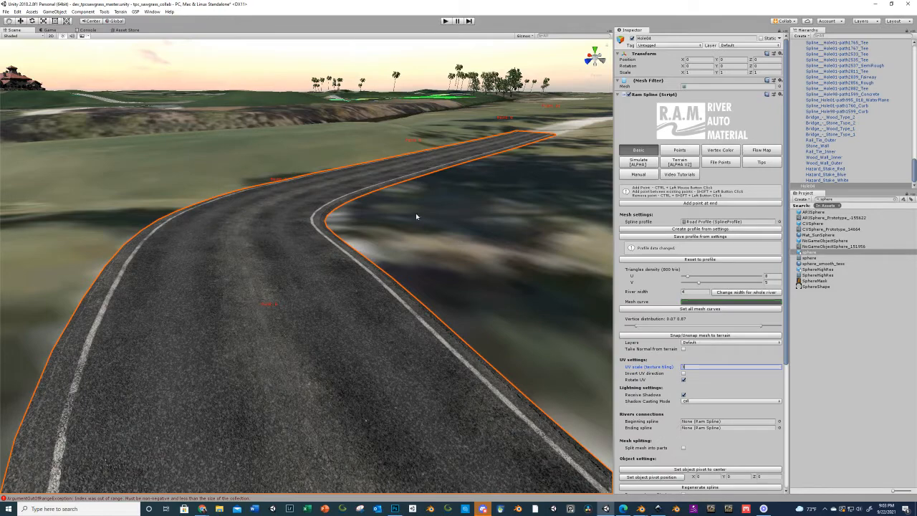
{"action": "right_click_drag", "start_coordinate": [417, 217], "coordinate": [373, 114]}
{"action": "left_click", "coordinate": [369, 124]}
{"action": "middle_click_drag", "start_coordinate": [366, 129], "coordinate": [435, 159]}
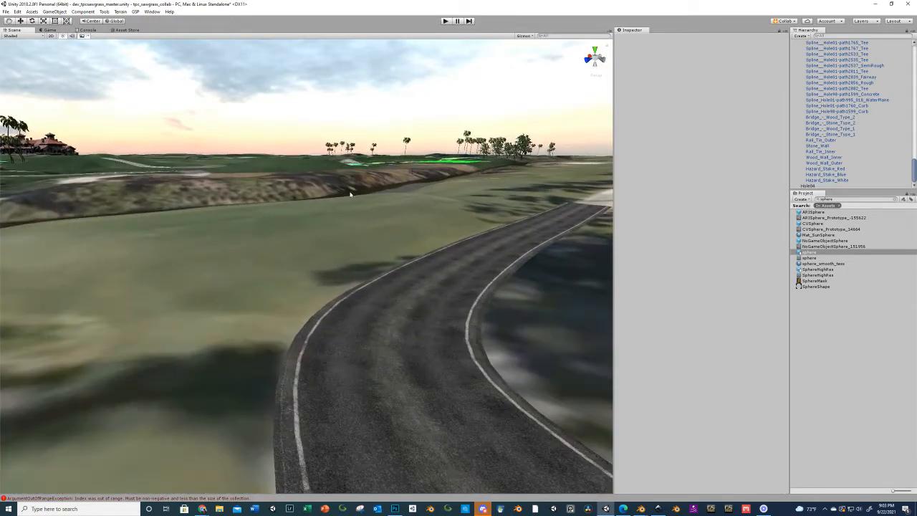
{"action": "right_click_drag", "start_coordinate": [350, 194], "coordinate": [436, 228]}
{"action": "middle_click_drag", "start_coordinate": [436, 227], "coordinate": [489, 244]}
{"action": "scroll", "coordinate": [485, 242], "scroll_direction": "up", "scroll_amount": 1}
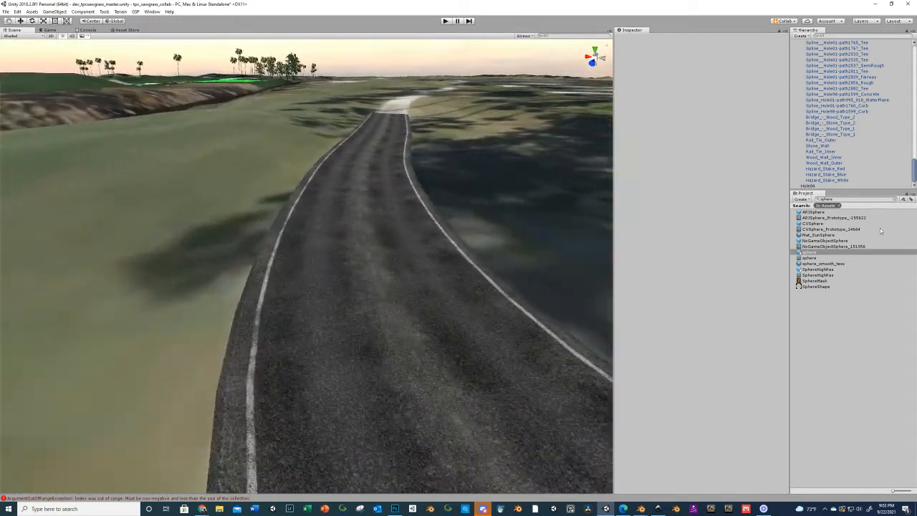